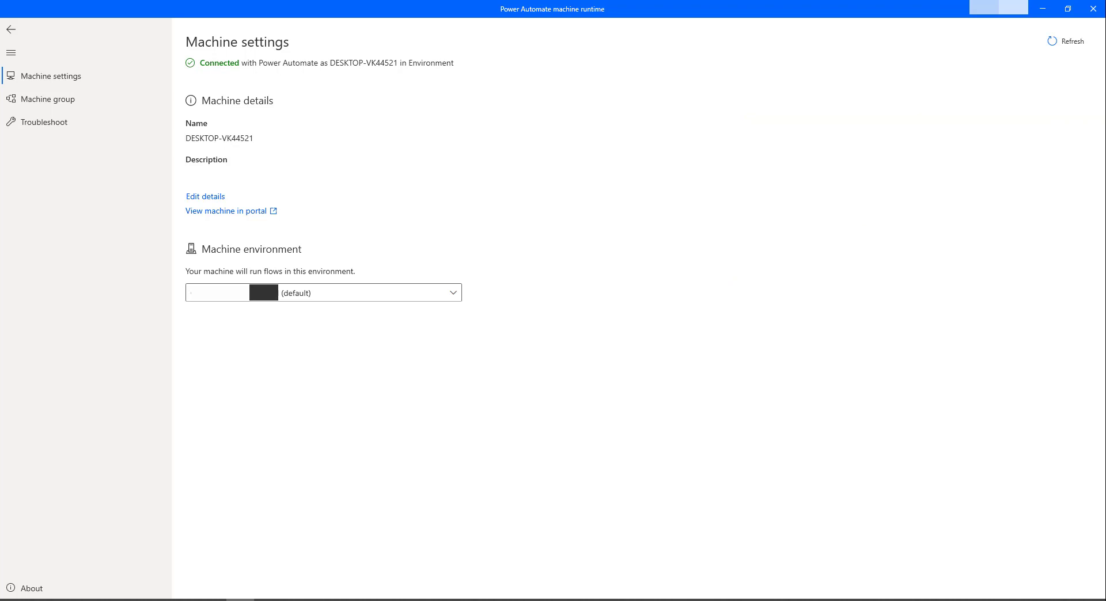
Create a new machine group named MachineGroup1, using MachineGroup1 as its description too.
click(36, 106)
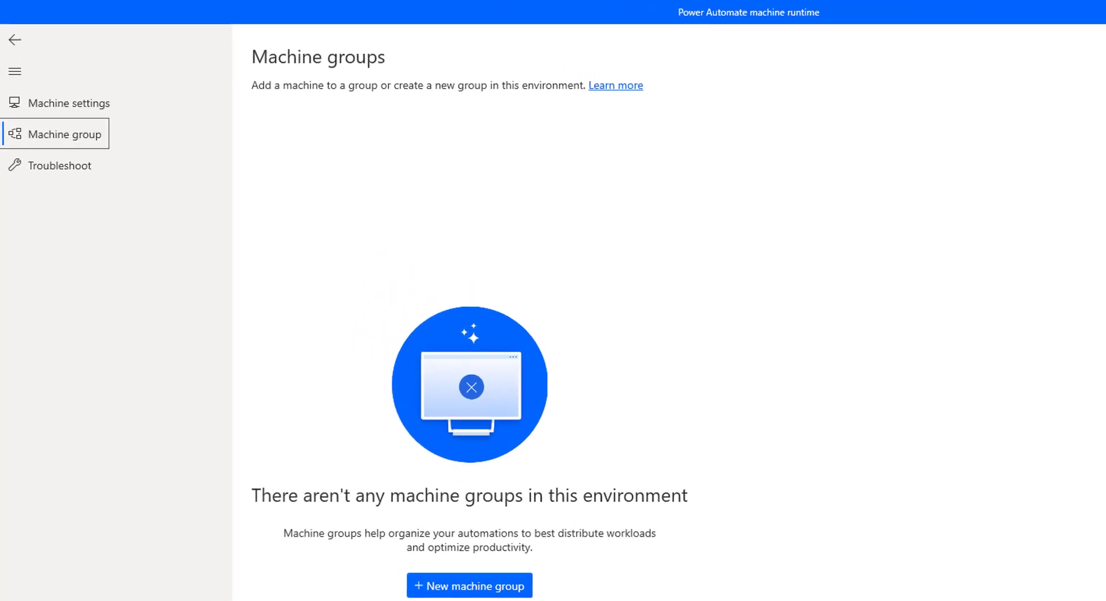
click(509, 593)
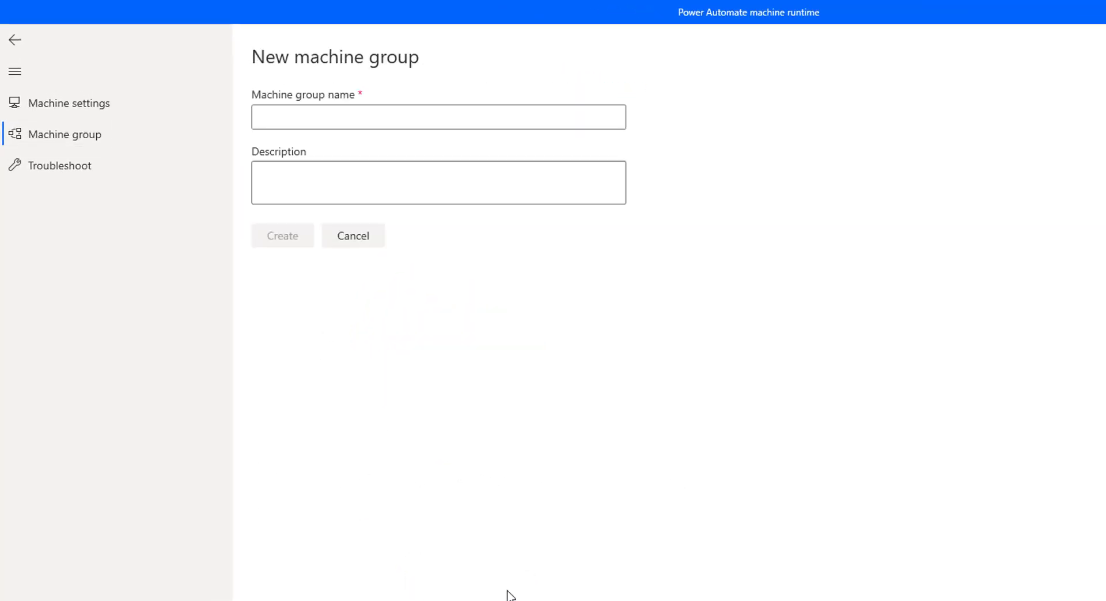
click(311, 122)
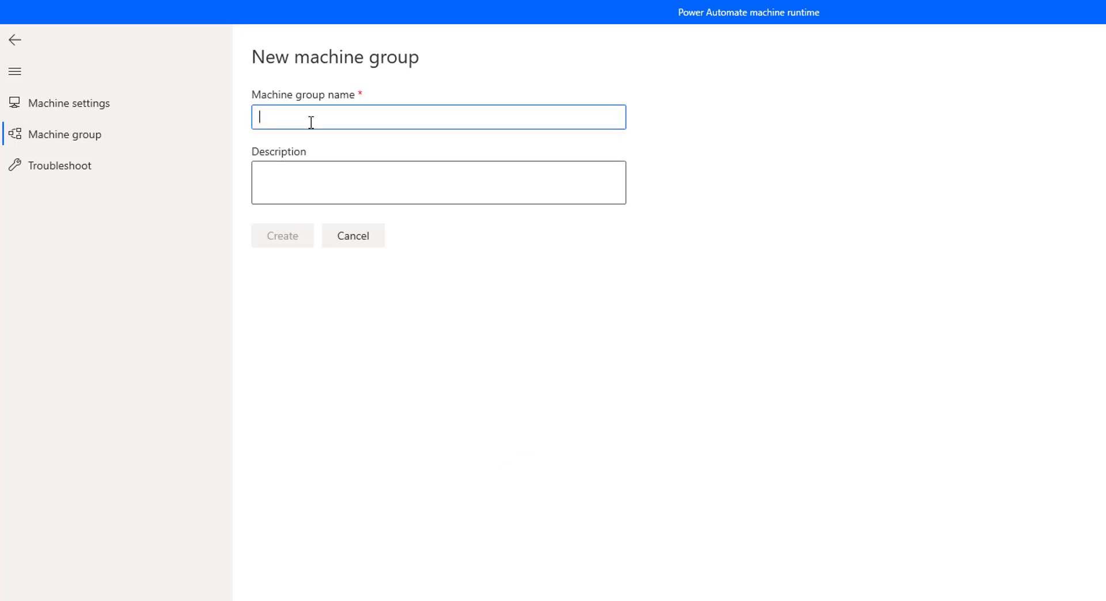
text(Mac)
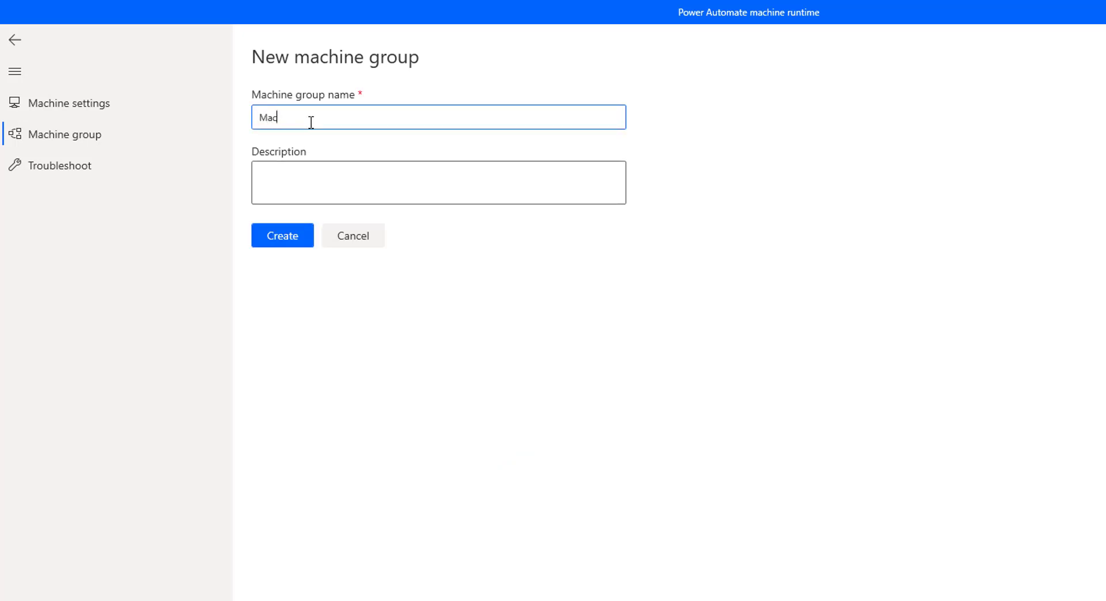
text(hineGroup1)
click(331, 192)
double_click(257, 121)
key(ctrl+c)
click(303, 173)
key(ctrl+v)
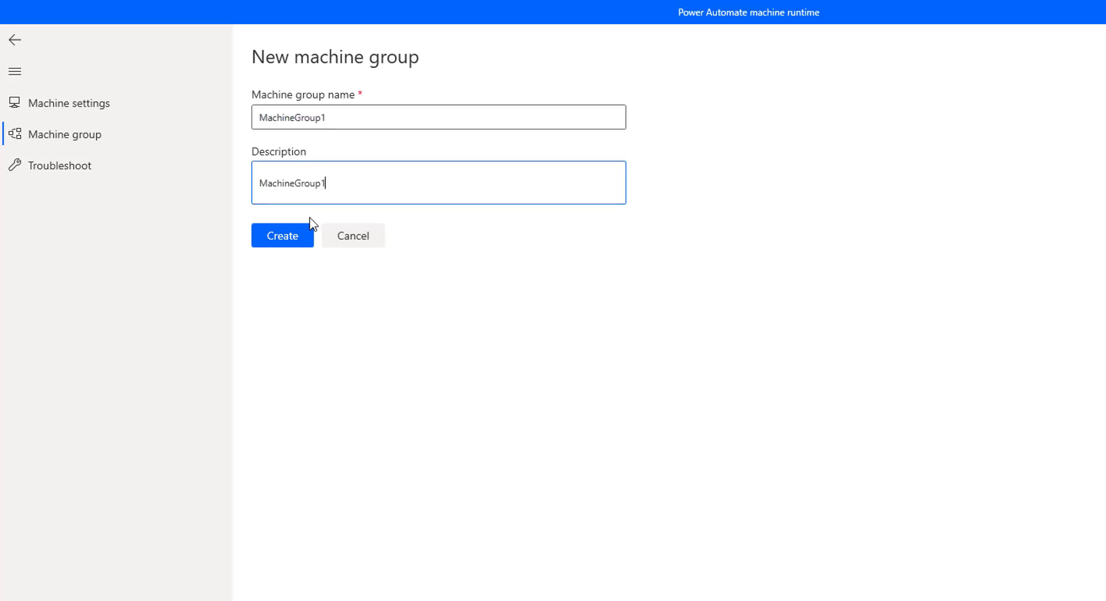
click(285, 244)
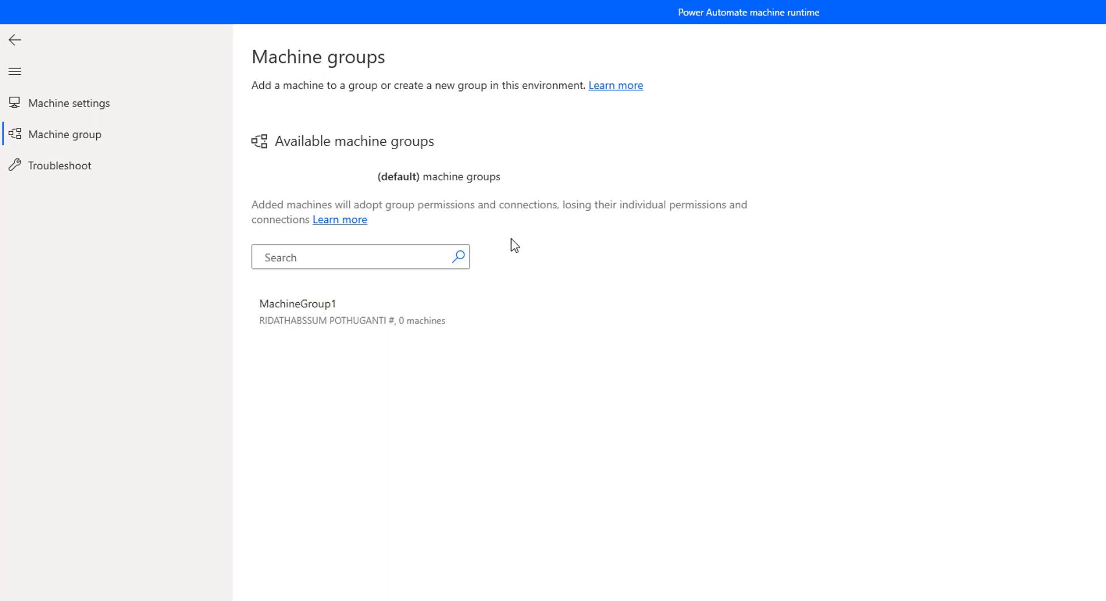
Expand MachineGroup1's join options, switch to the Power Automate portal and view its machines and machine groups.
click(392, 301)
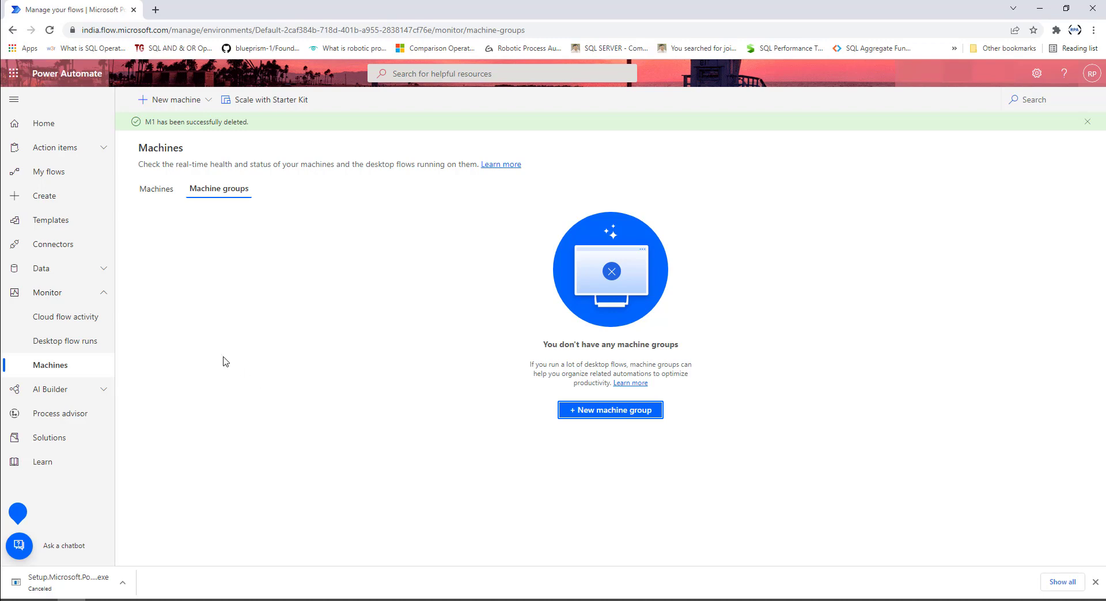
click(57, 371)
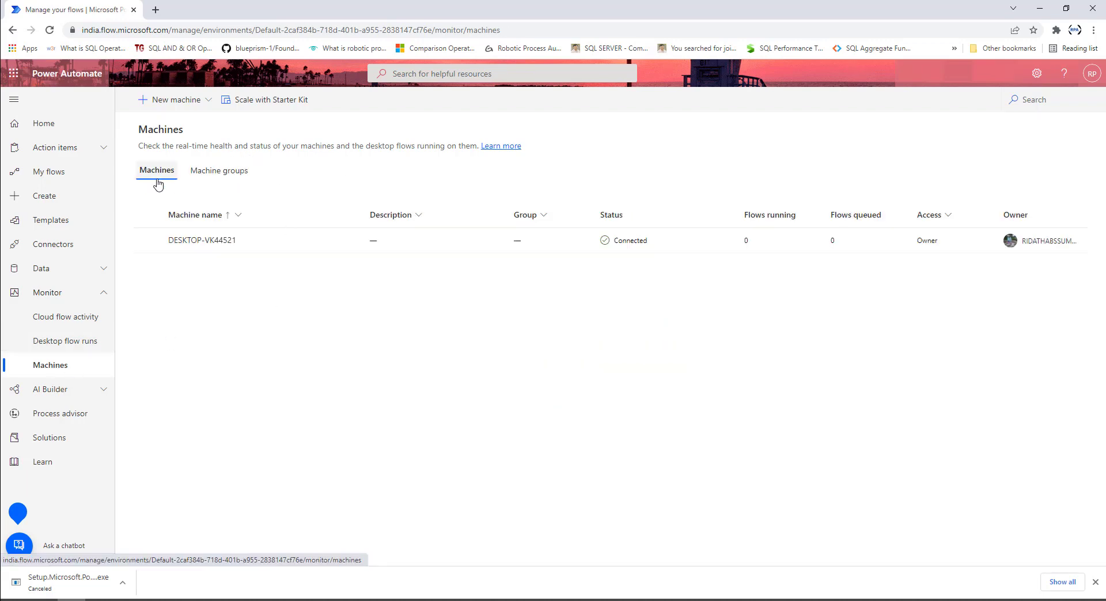
click(225, 179)
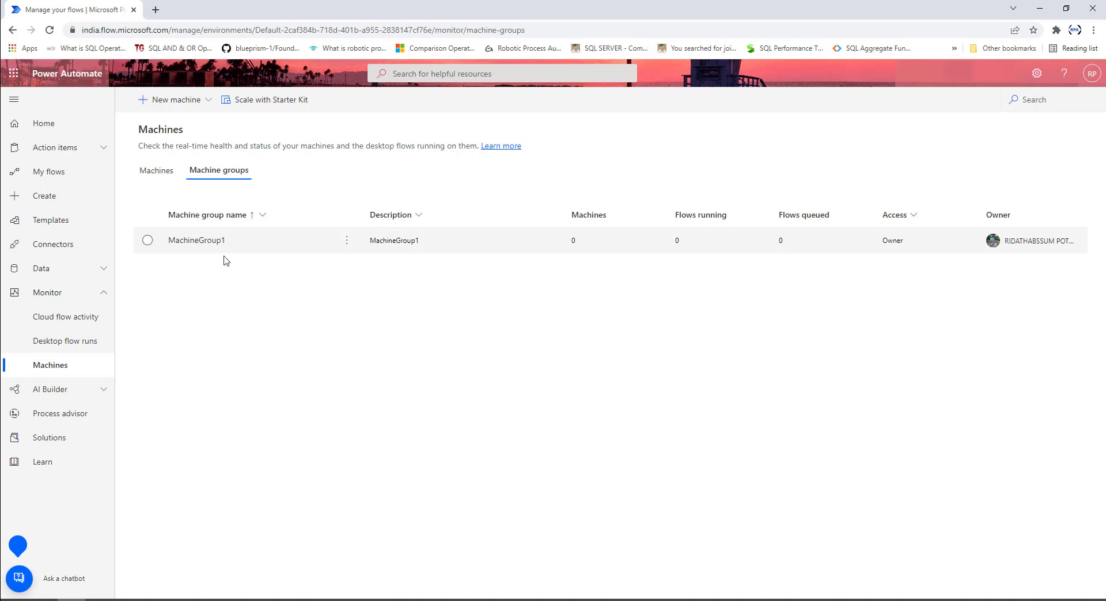
Create a second machine group from the portal named MachineOps with the description "Ops team".
click(209, 103)
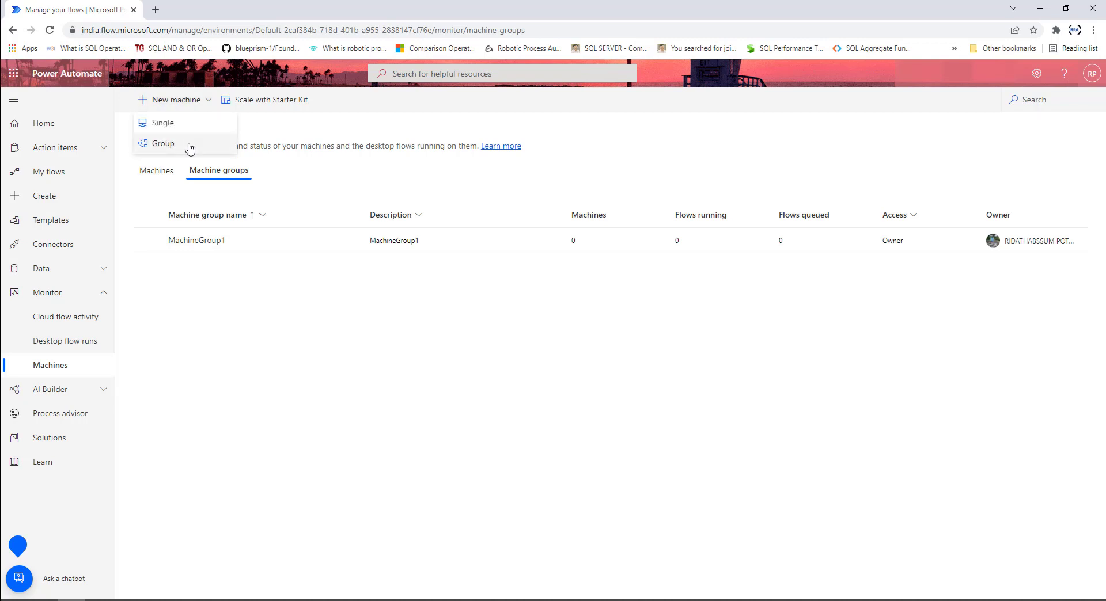
click(190, 148)
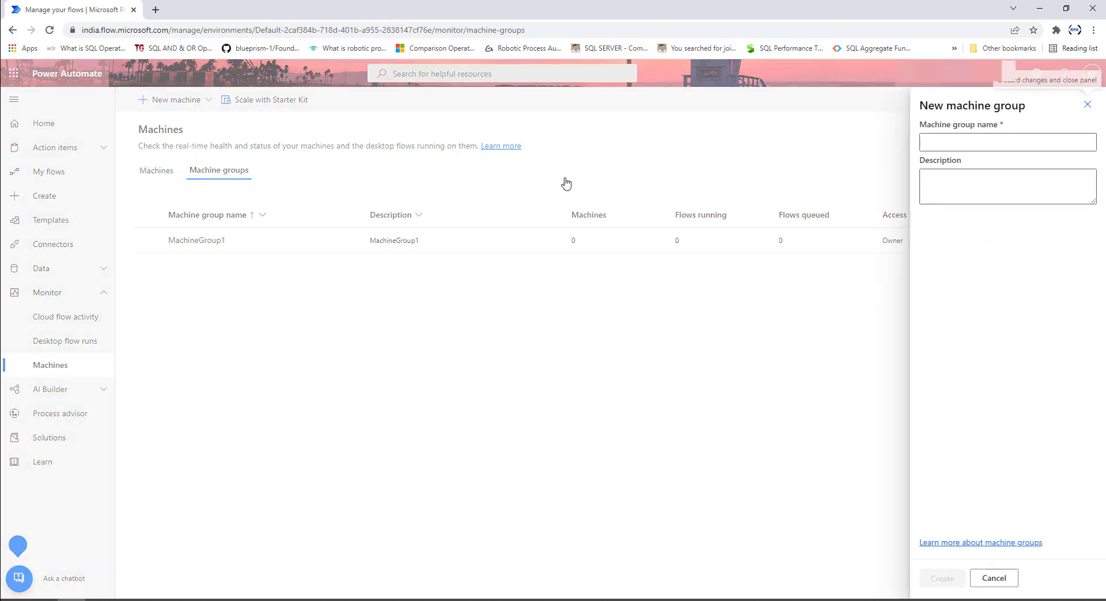
click(961, 143)
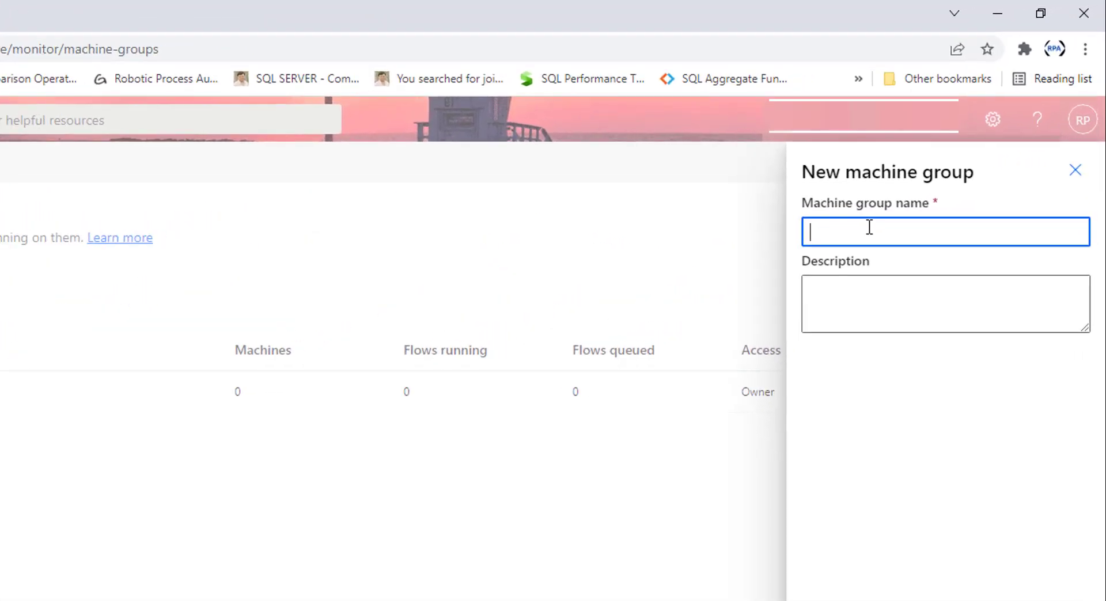
text(MachineOps)
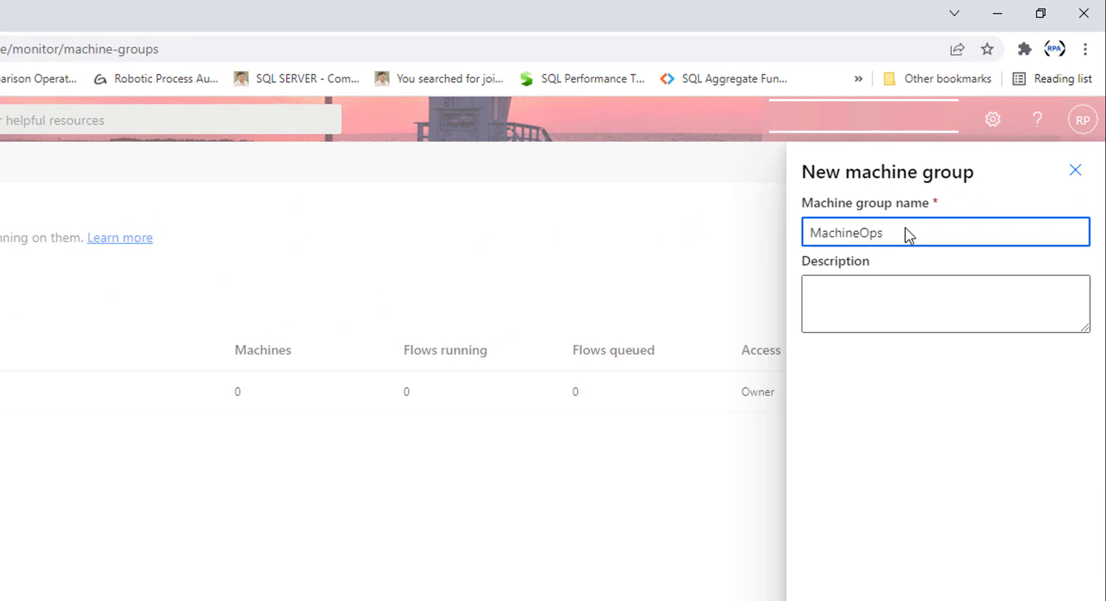
click(858, 237)
drag(859, 233, 876, 233)
click(855, 302)
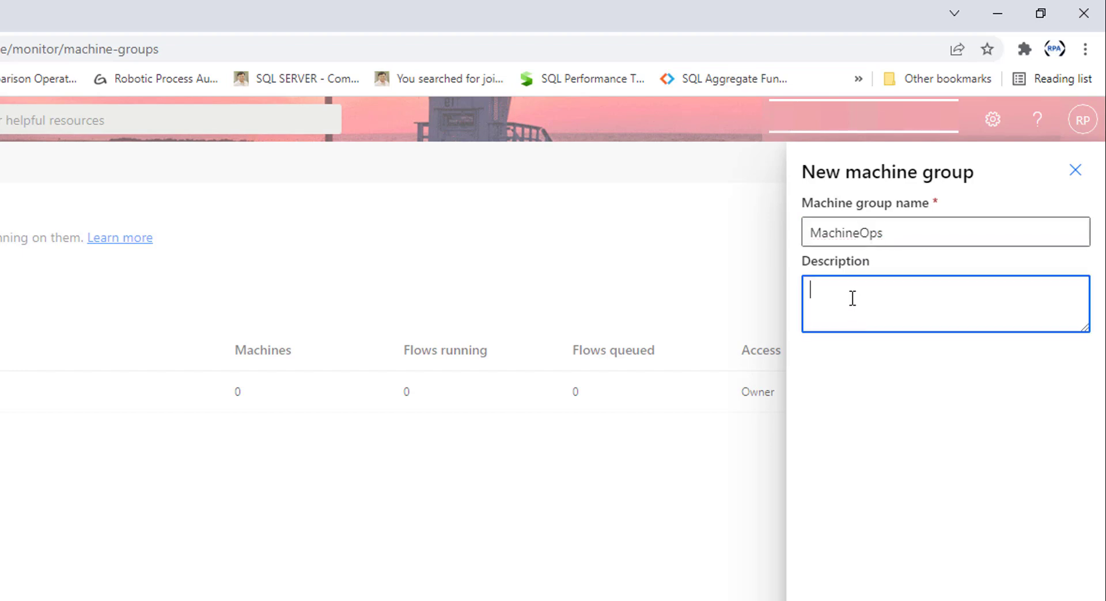
text(Ops team)
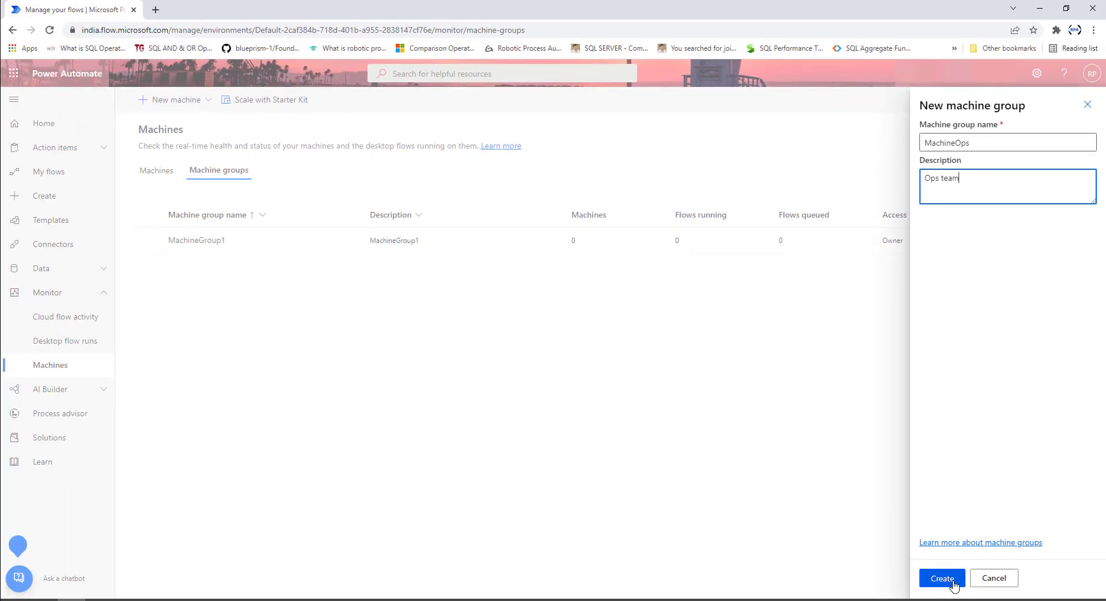
click(953, 584)
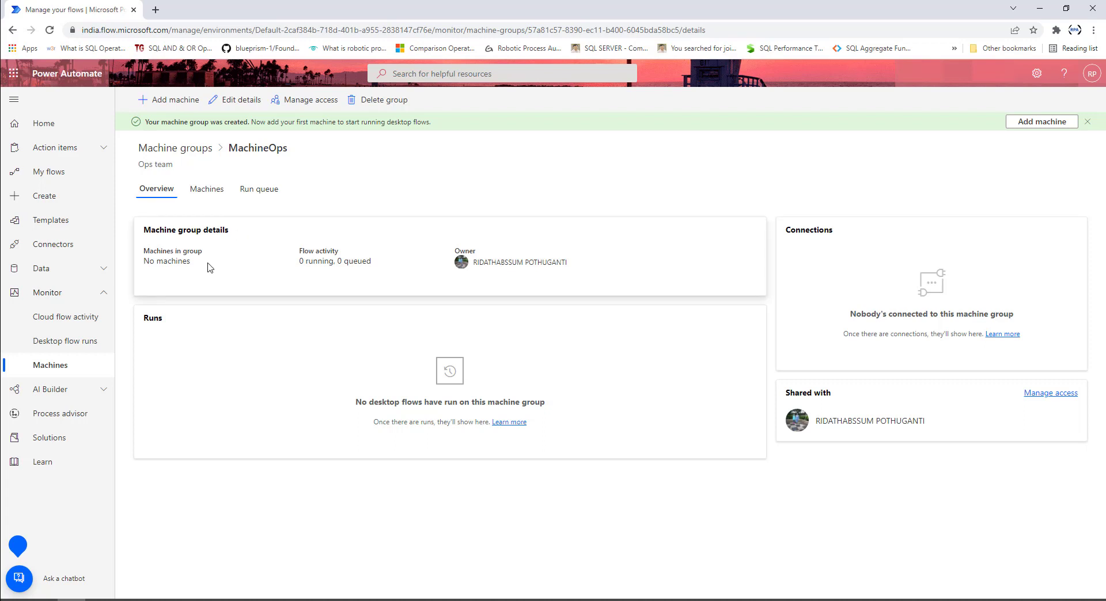
View the MachineOps group's machines, switch to Power Automate machine runtime and refresh its list of available machine groups.
click(210, 191)
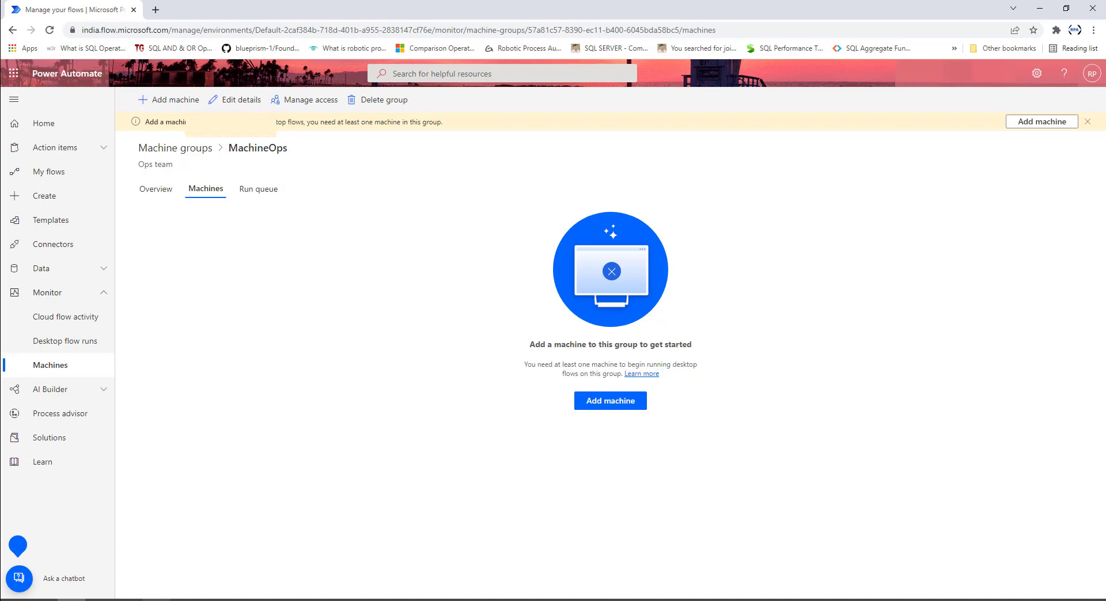
key(alt+Tab)
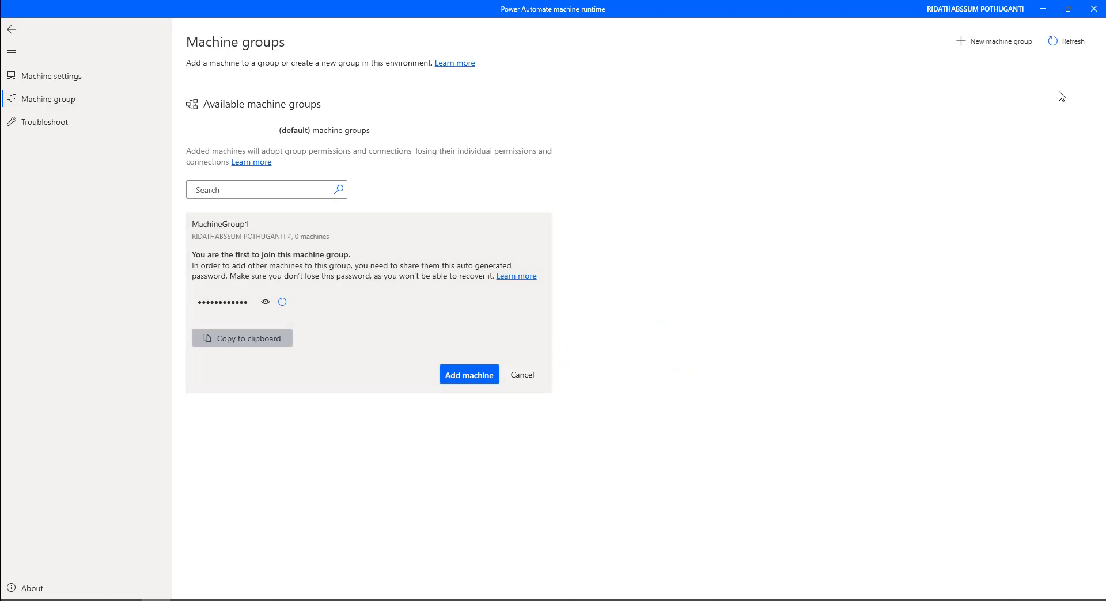
click(1074, 45)
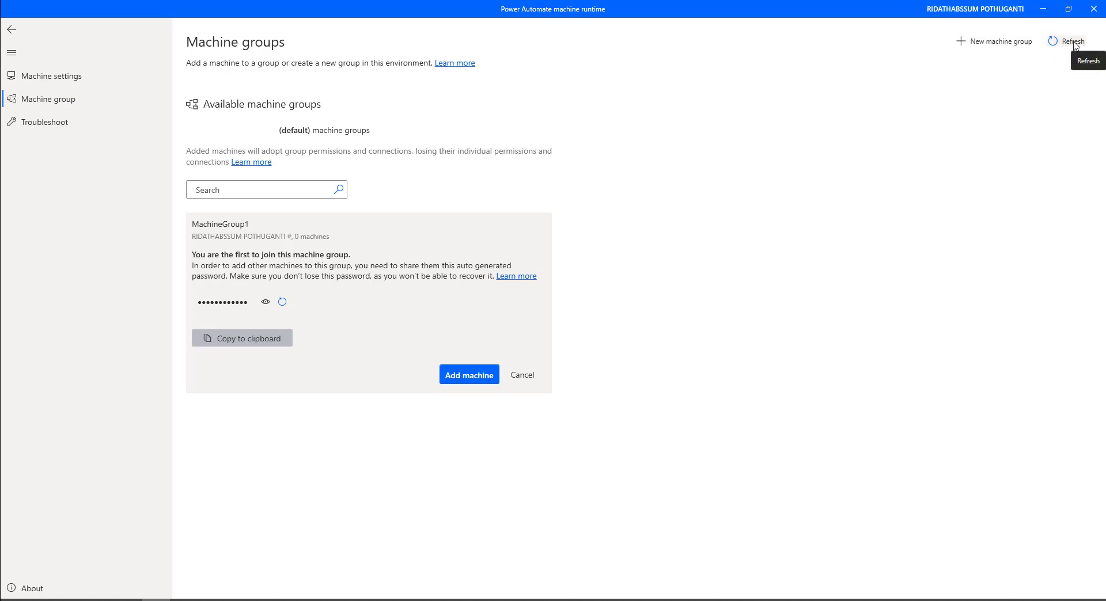
click(1075, 45)
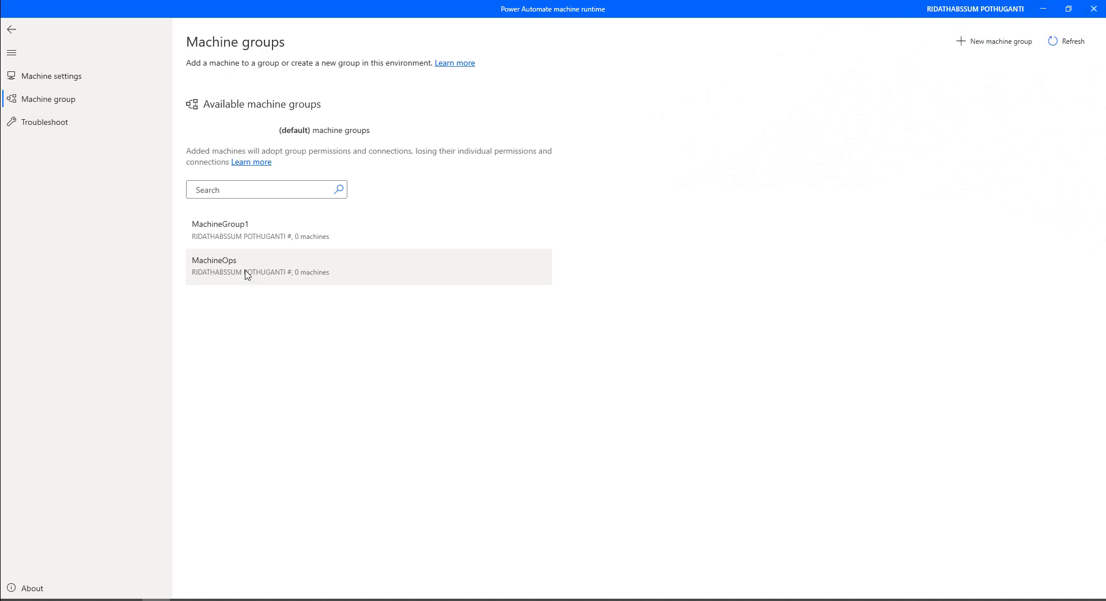
Copy the MachineOps group's generated password, add this machine to the group and confirm joining.
click(246, 274)
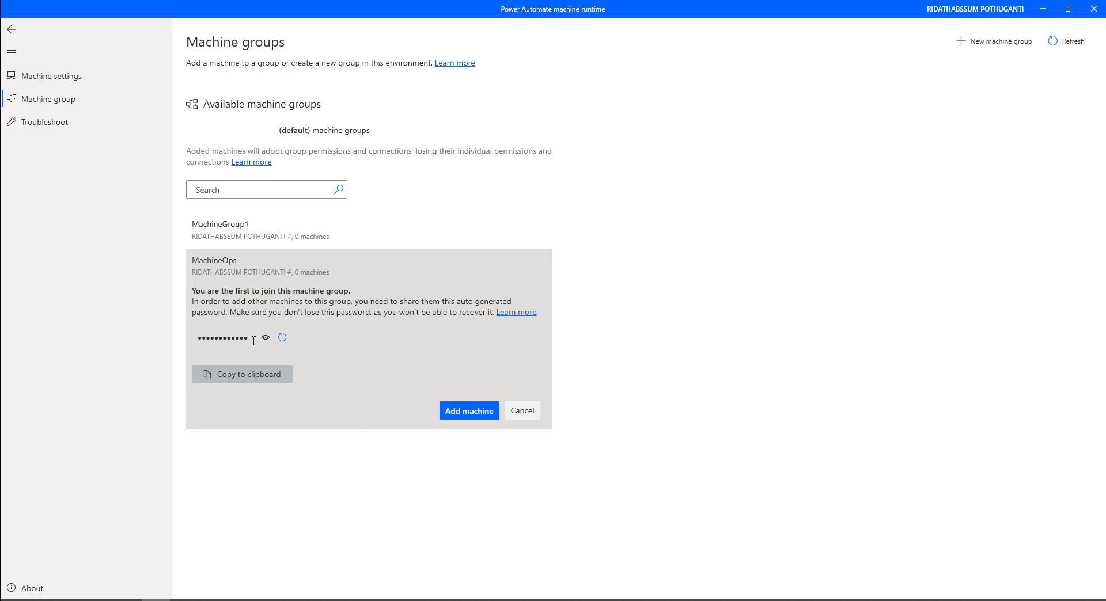
click(244, 374)
click(466, 417)
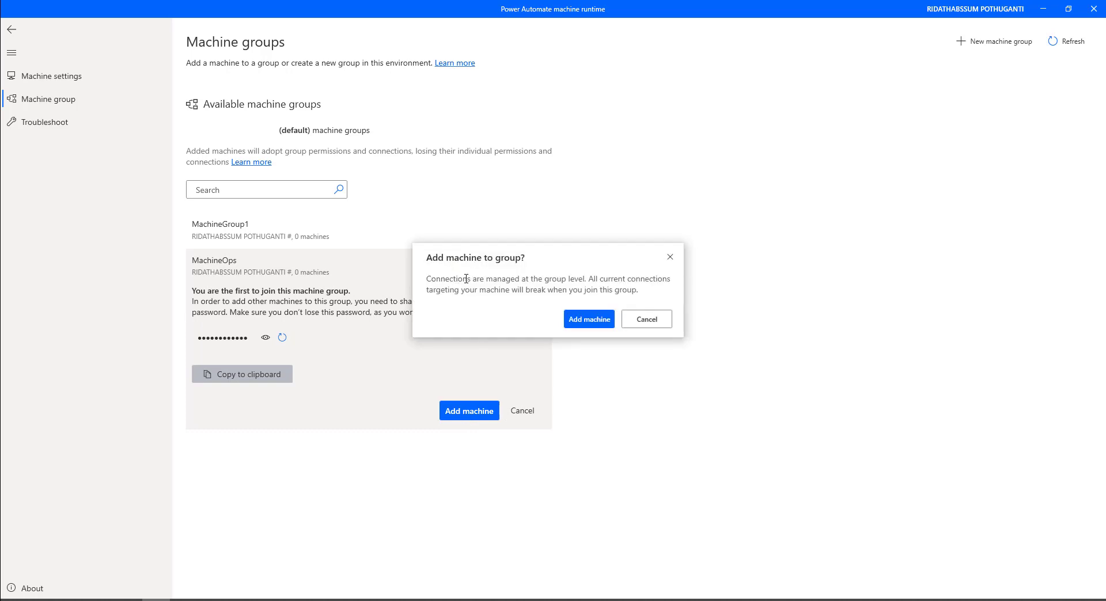
drag(430, 278, 585, 280)
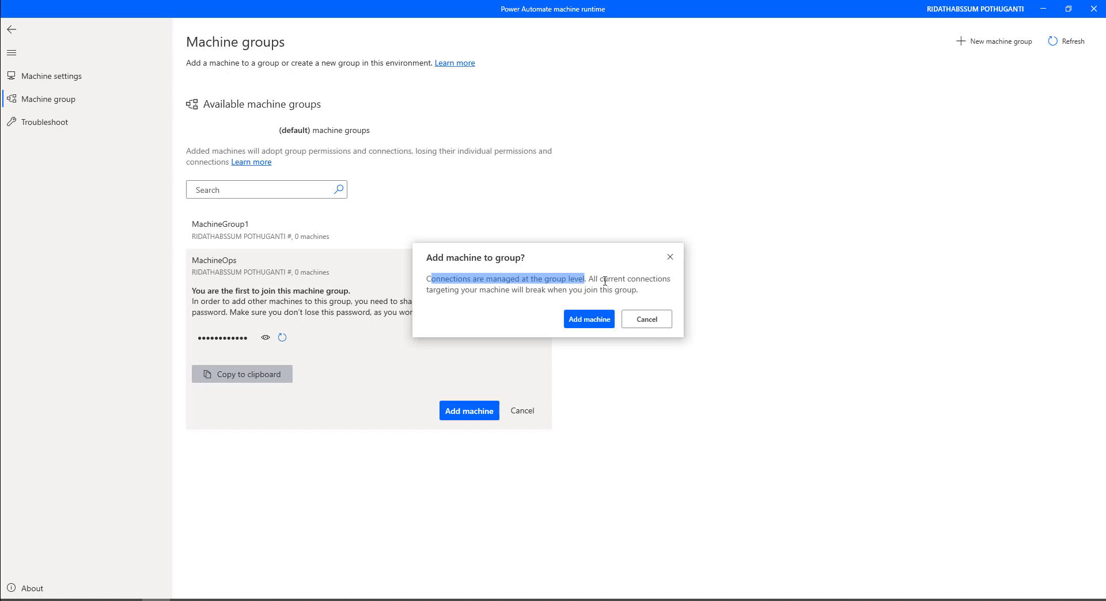
double_click(493, 290)
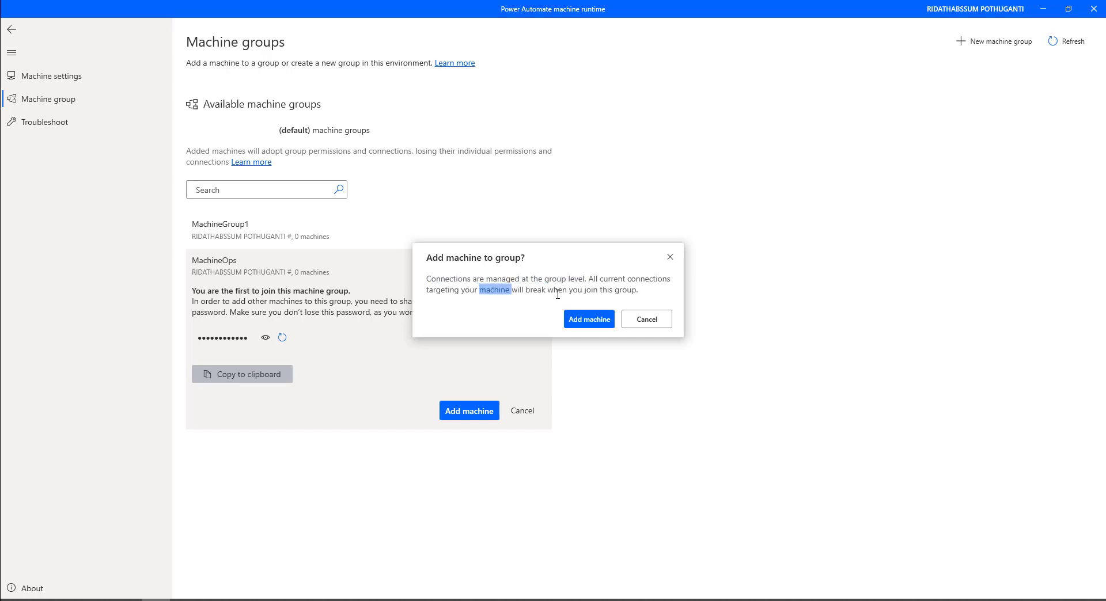
double_click(631, 291)
click(588, 321)
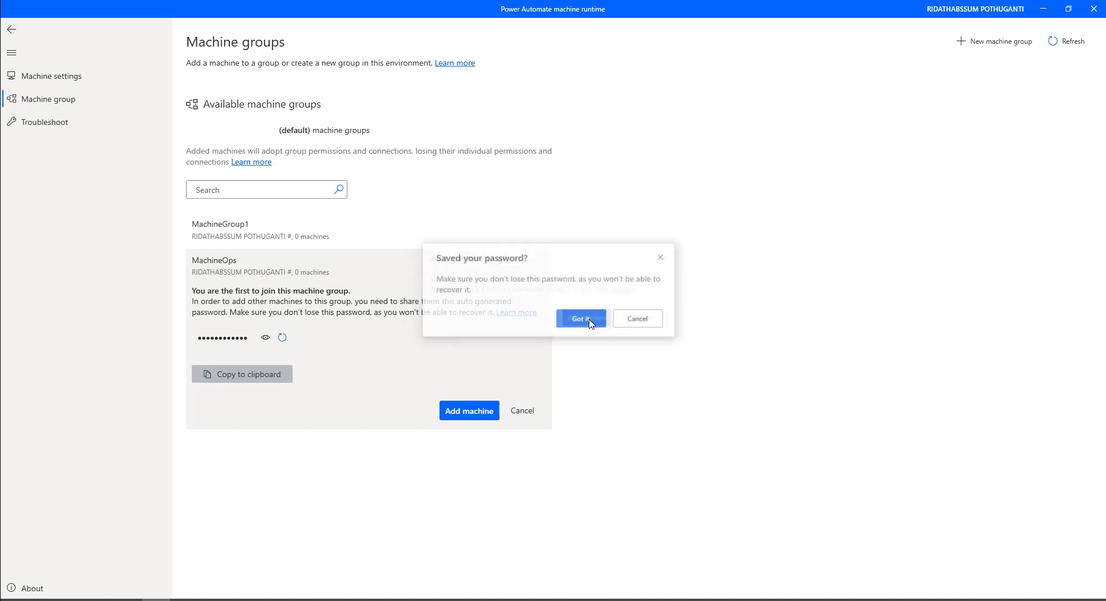
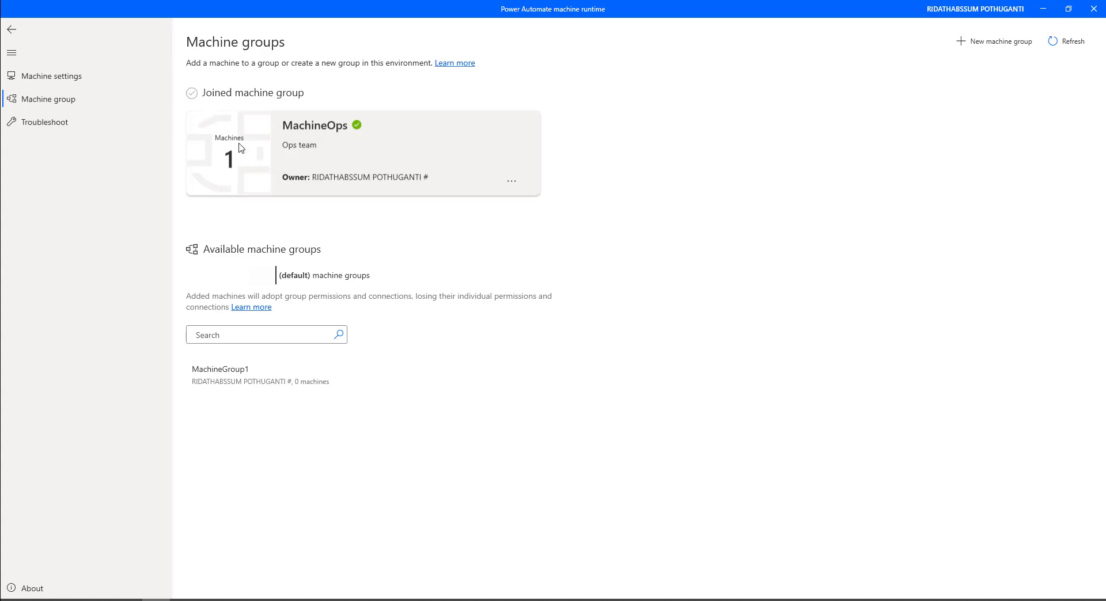
Reload the MachineOps machines page in the Power Automate portal and view the machine groups in machine runtime.
click(229, 159)
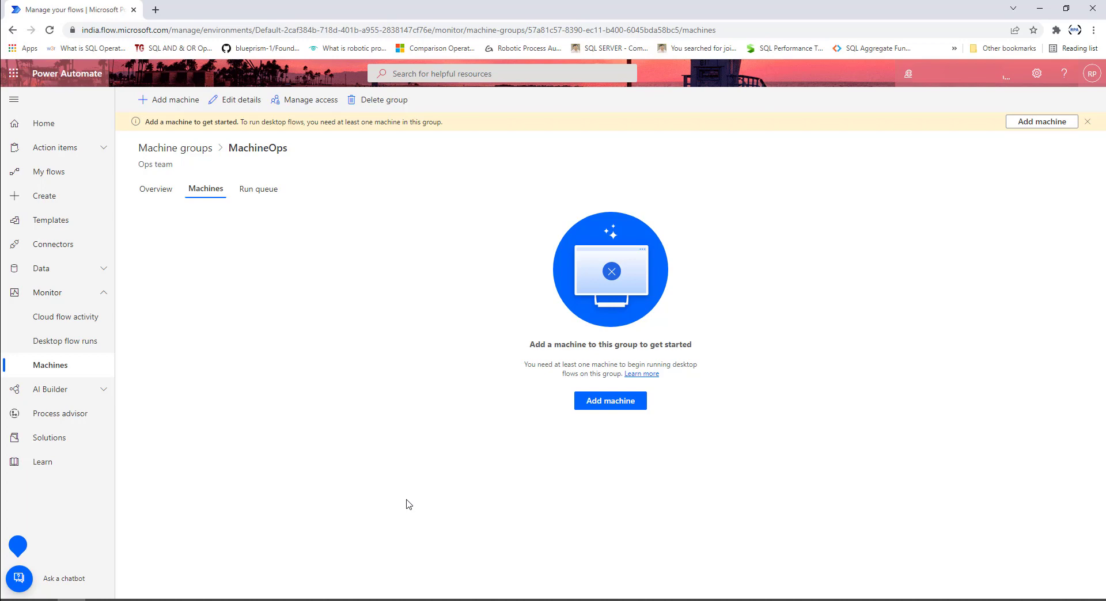
click(52, 30)
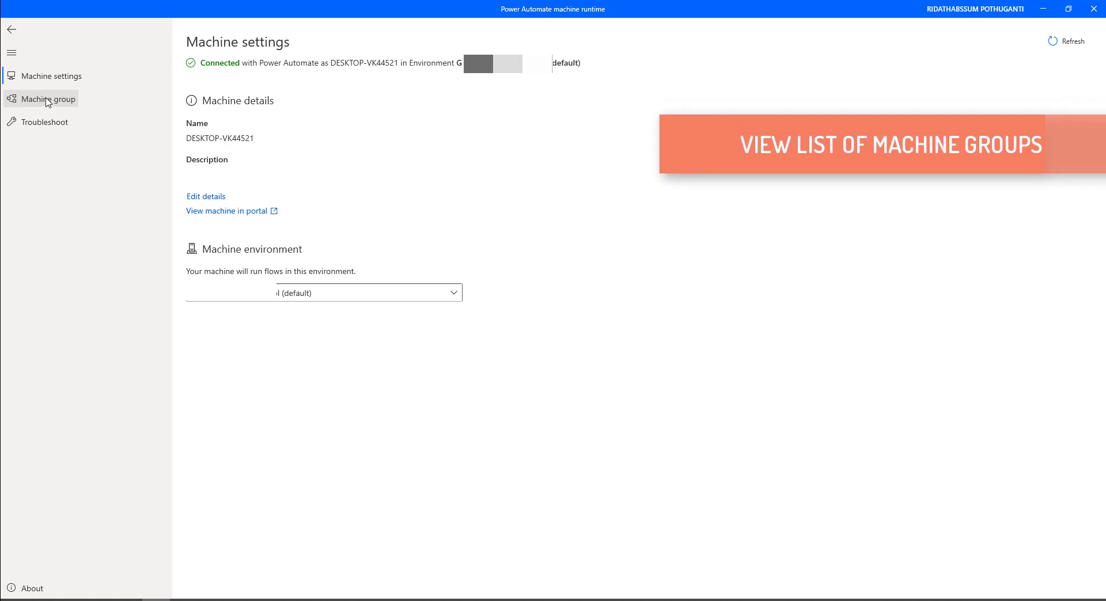
click(48, 101)
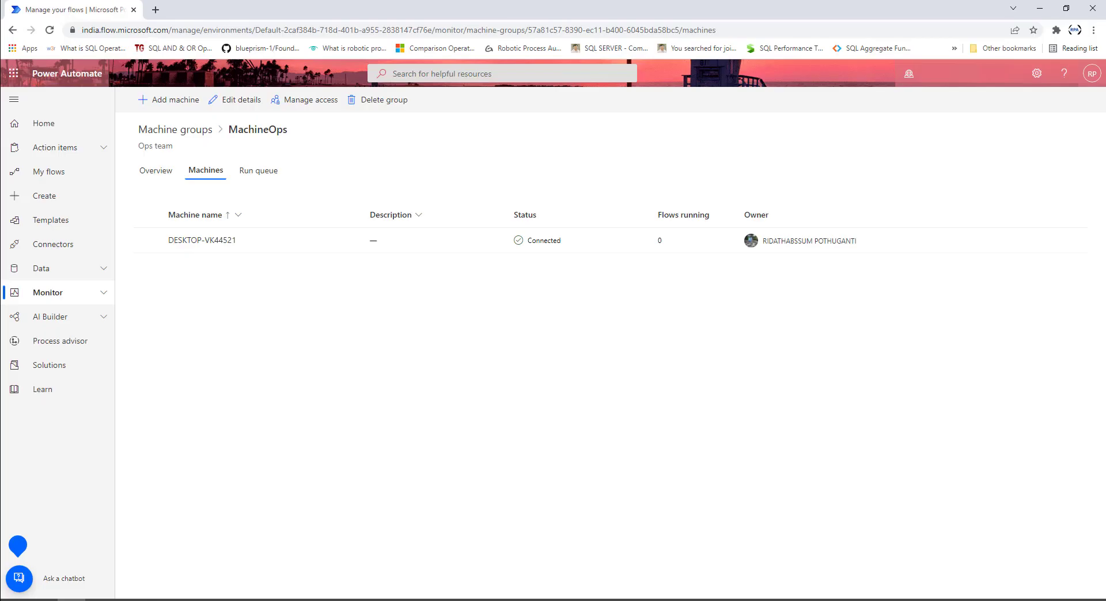
View the list of all machine groups from the Power Automate portal's monitoring section.
click(67, 295)
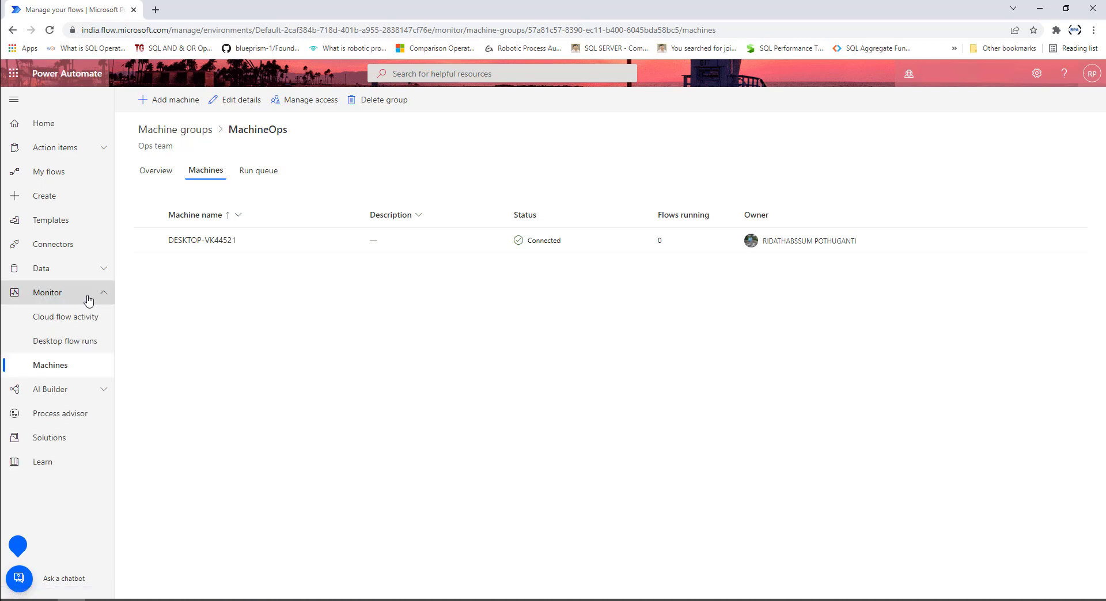
click(68, 373)
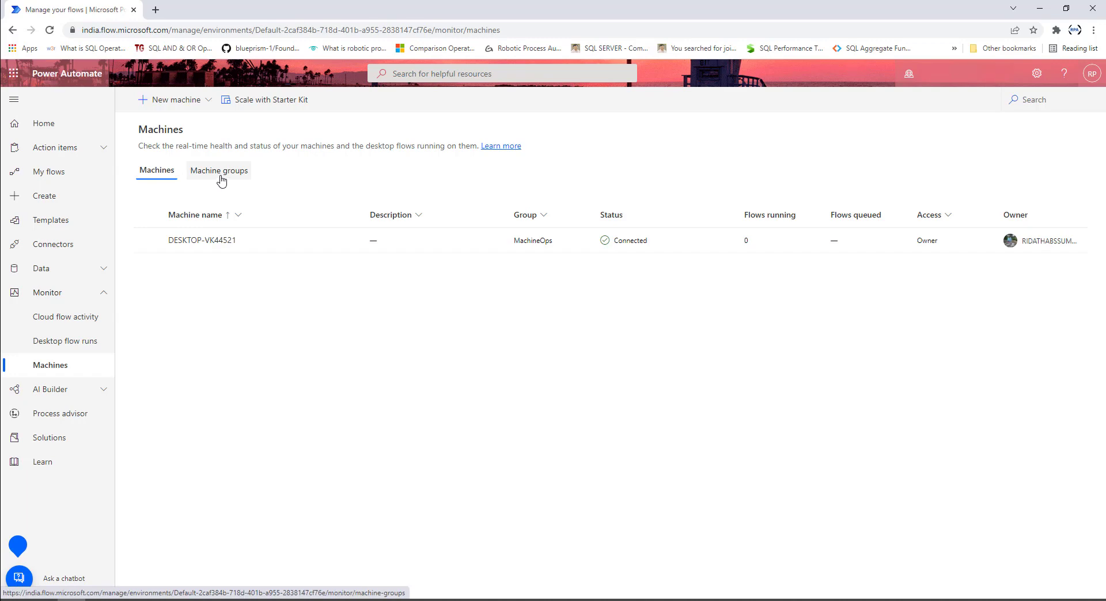
click(220, 179)
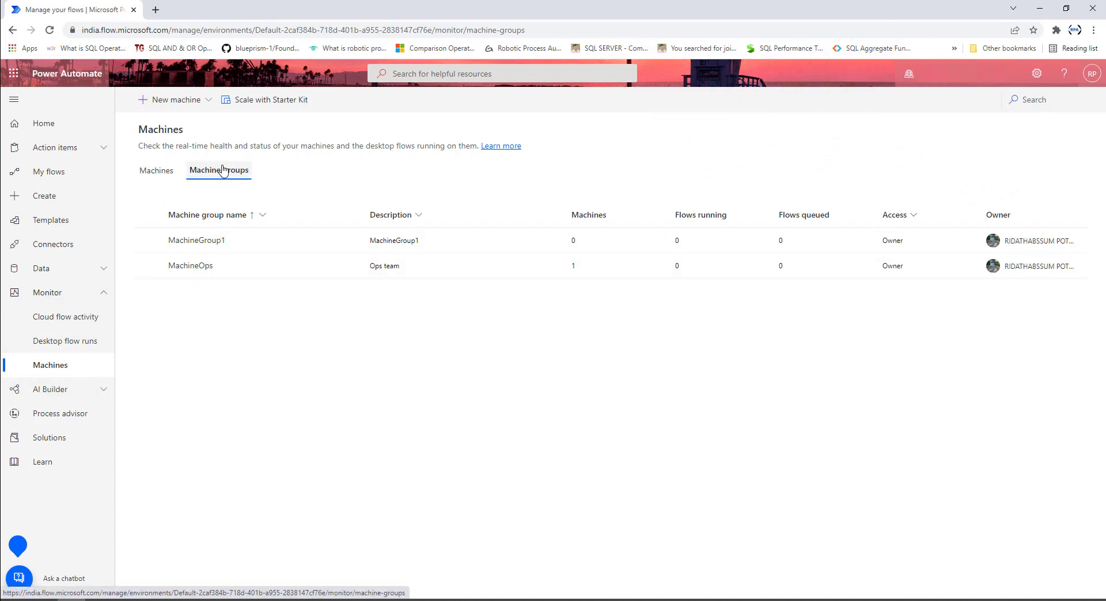
Review who has access to MachineGroup1 and leave the sharing settings without saving.
click(148, 241)
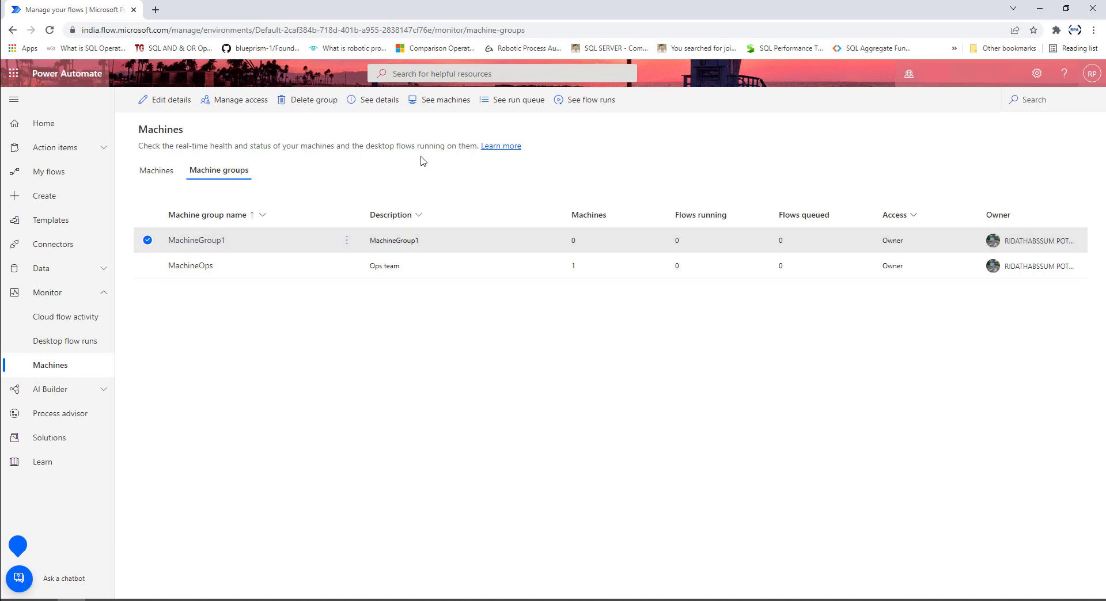
click(236, 101)
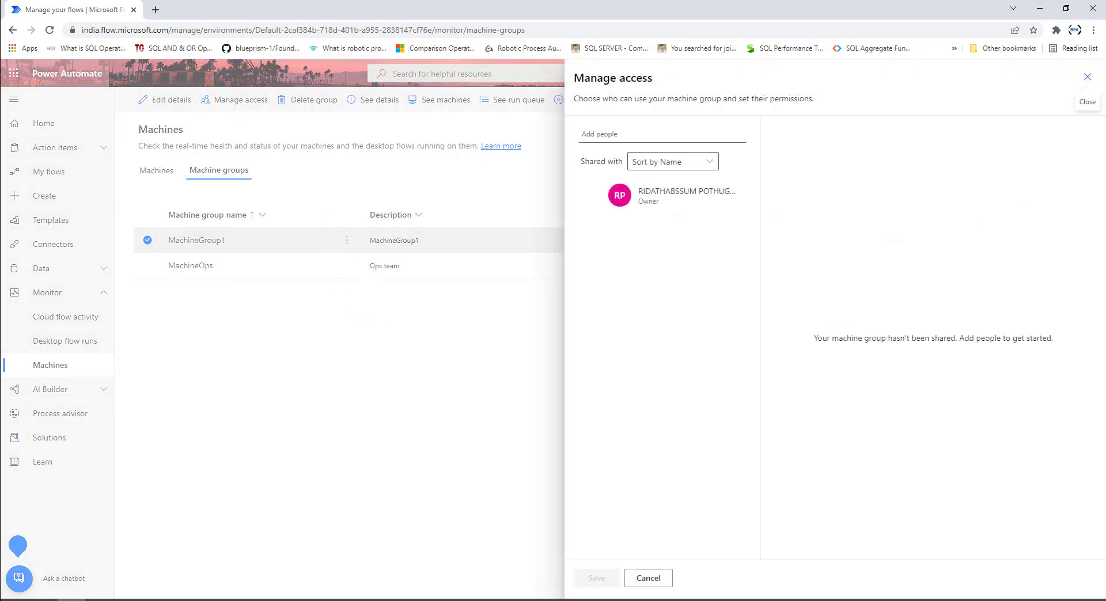
click(648, 579)
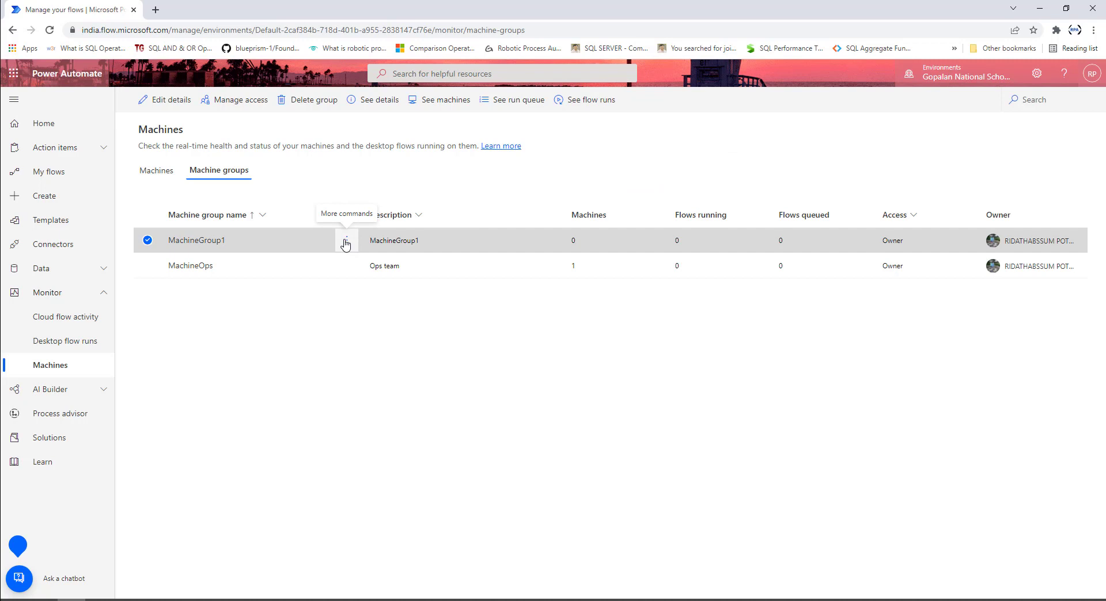
Share MachineGroup1 with another person as Co-owner, save the permissions and leave the access settings.
click(346, 242)
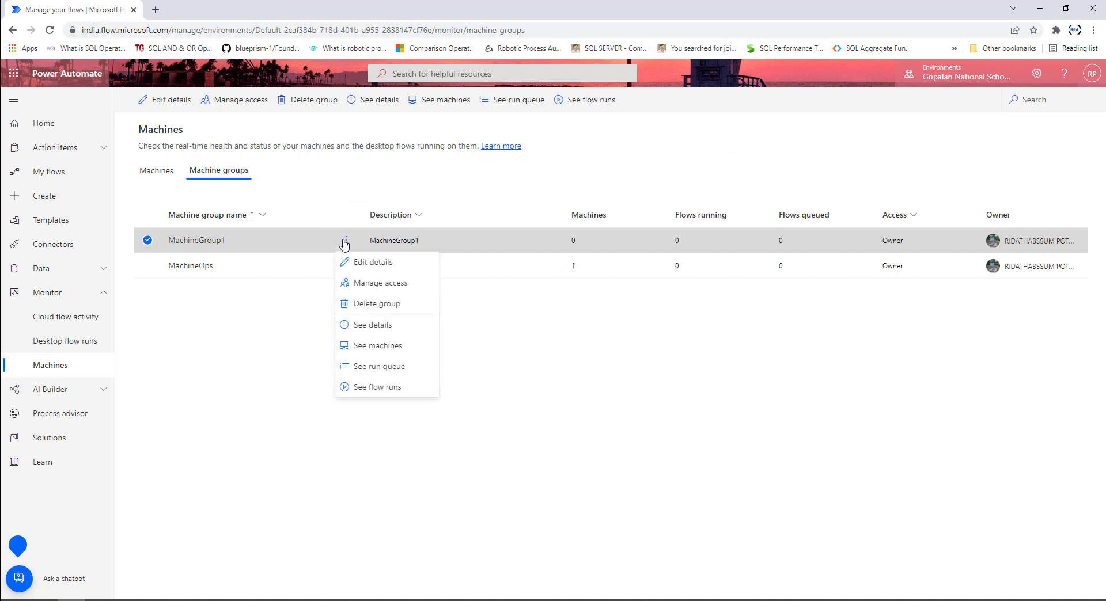
click(384, 293)
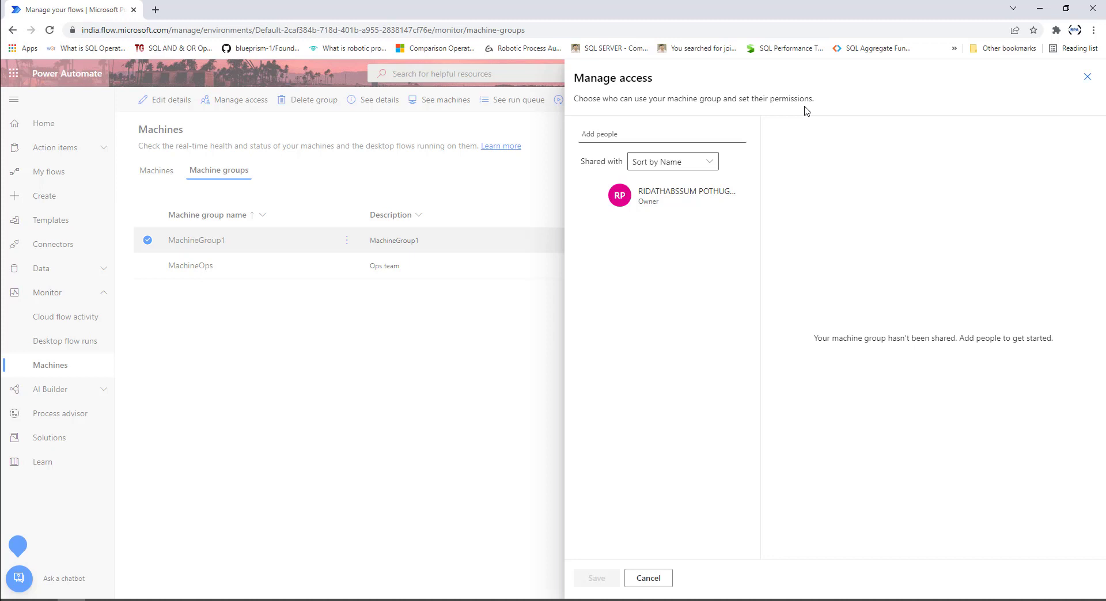
click(640, 129)
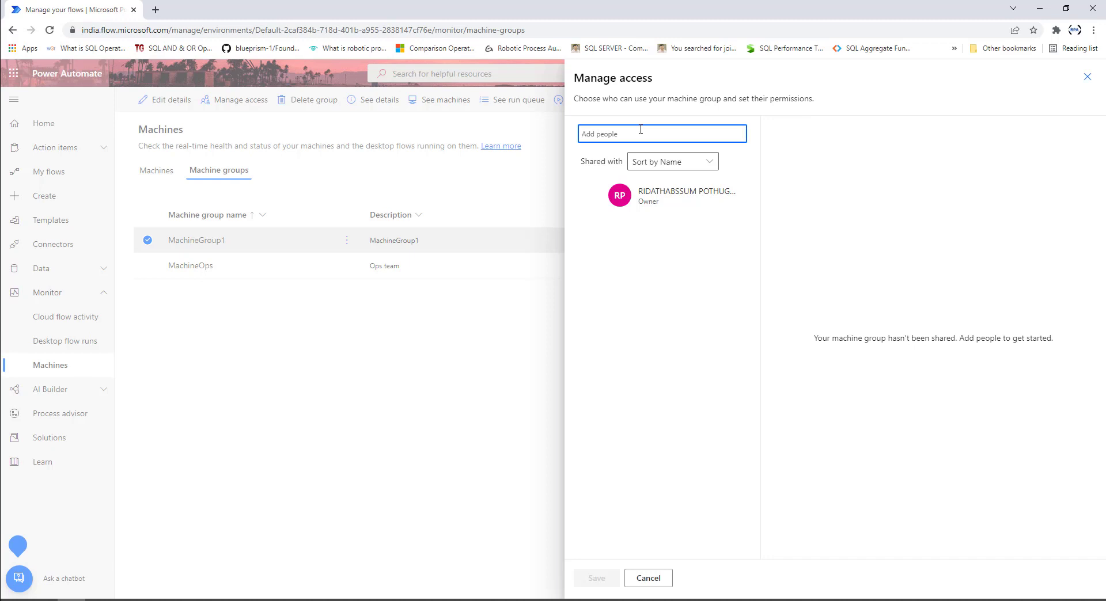
text(riha)
click(659, 190)
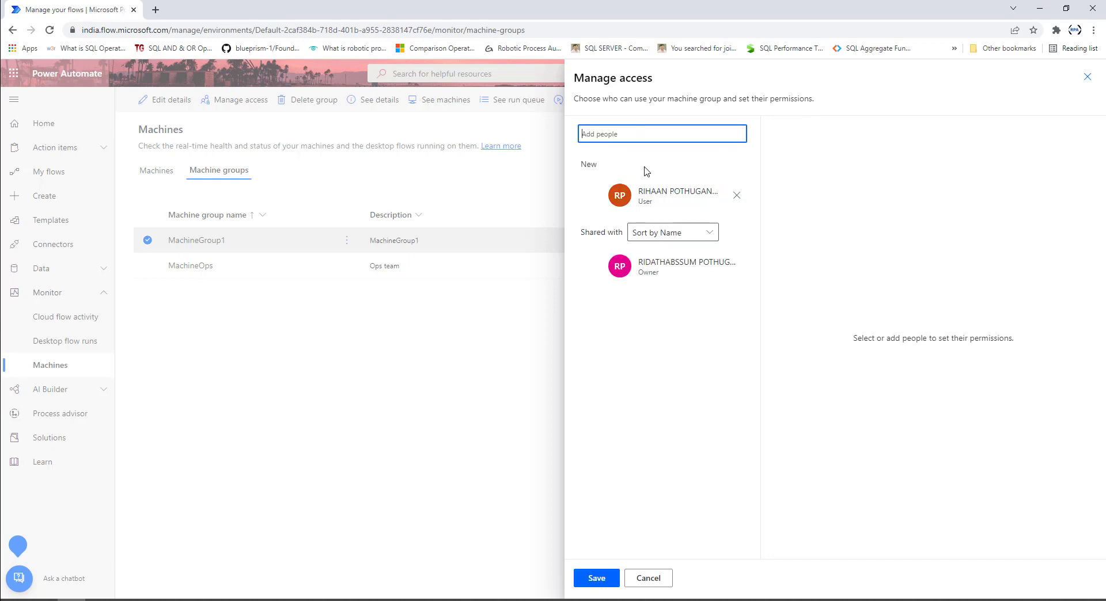
click(659, 190)
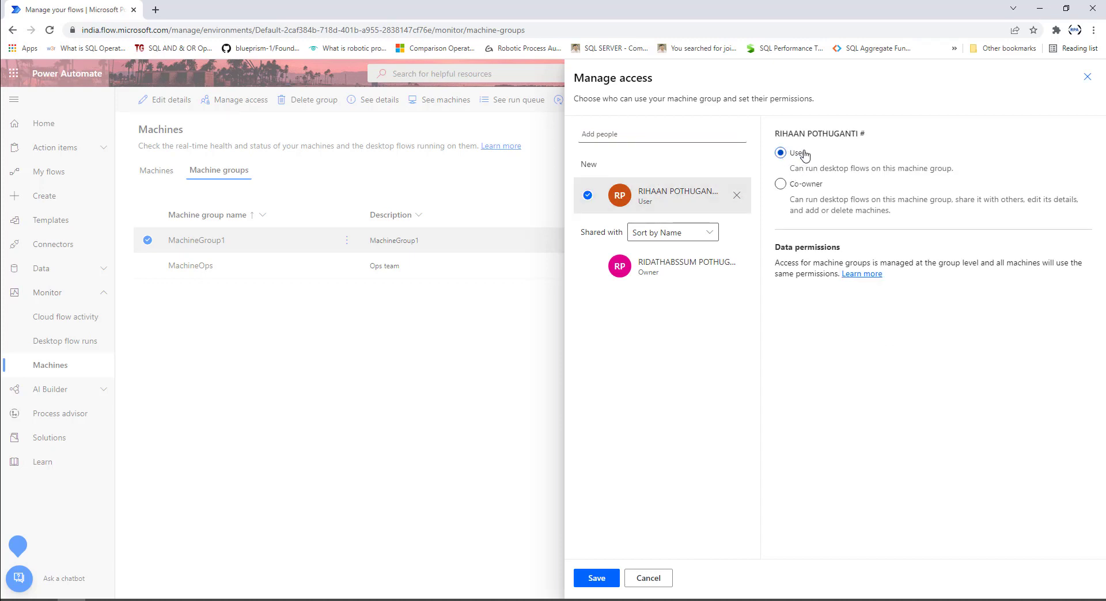
click(803, 185)
click(597, 578)
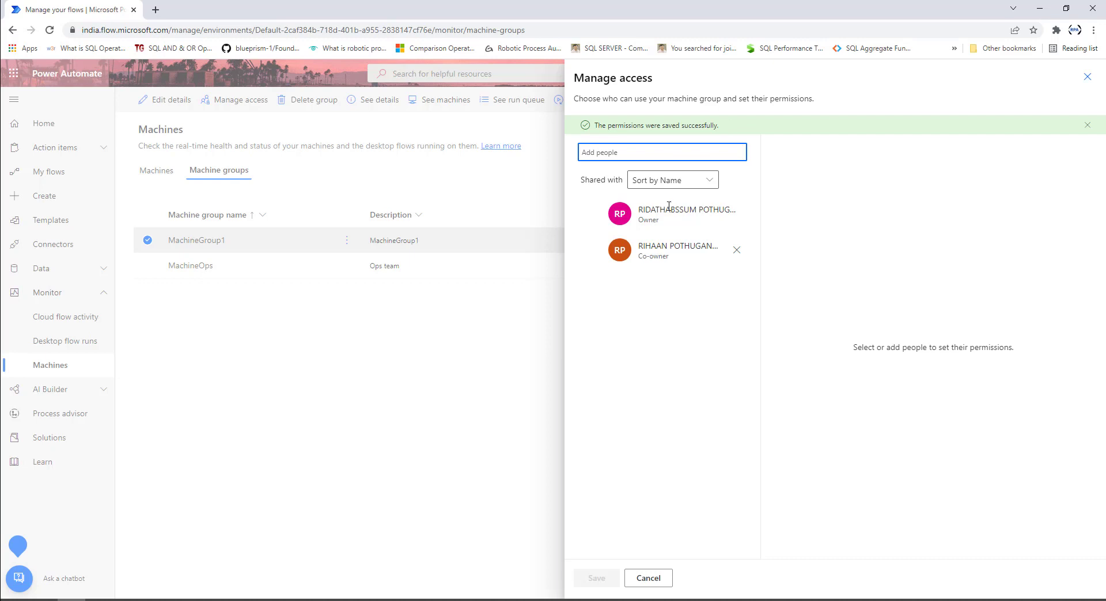
click(476, 324)
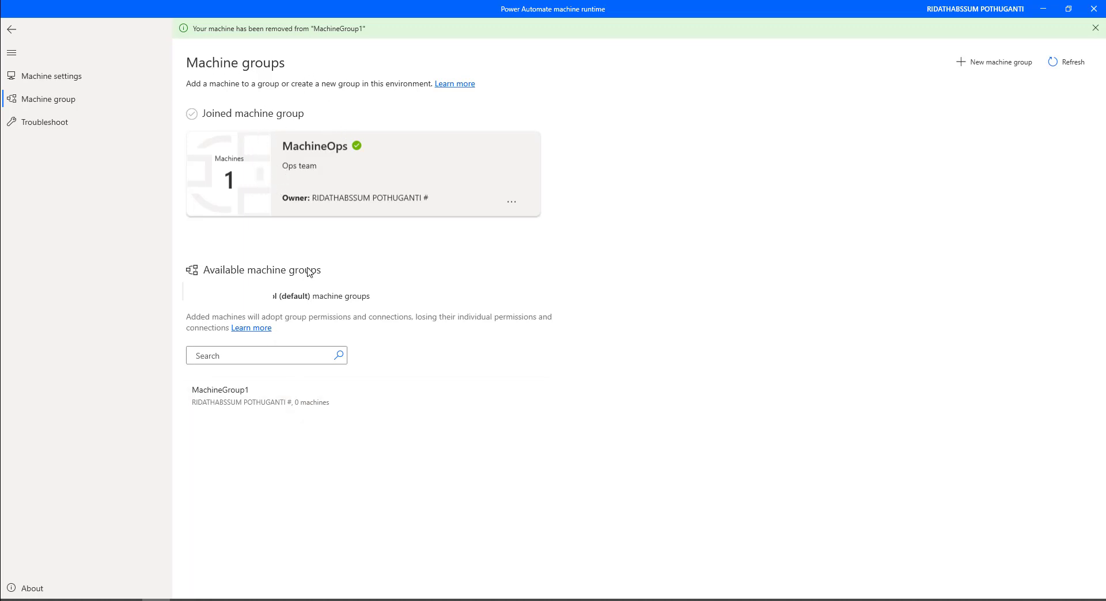
Add this machine to MachineGroup1 in machine runtime using the group password, and reload the machine groups list in the Power Automate portal.
click(272, 401)
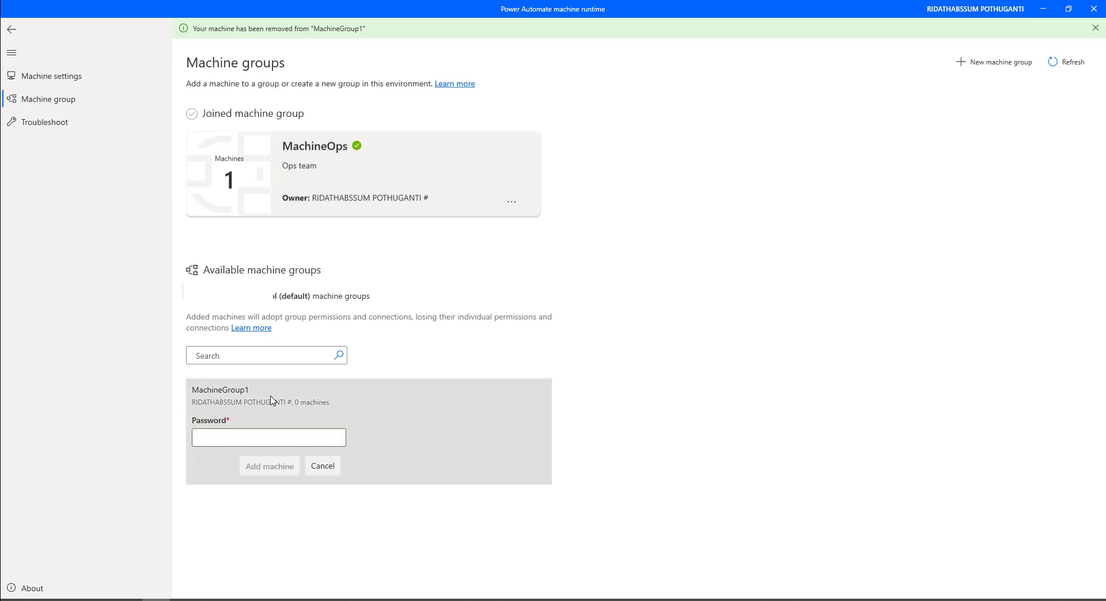
click(245, 437)
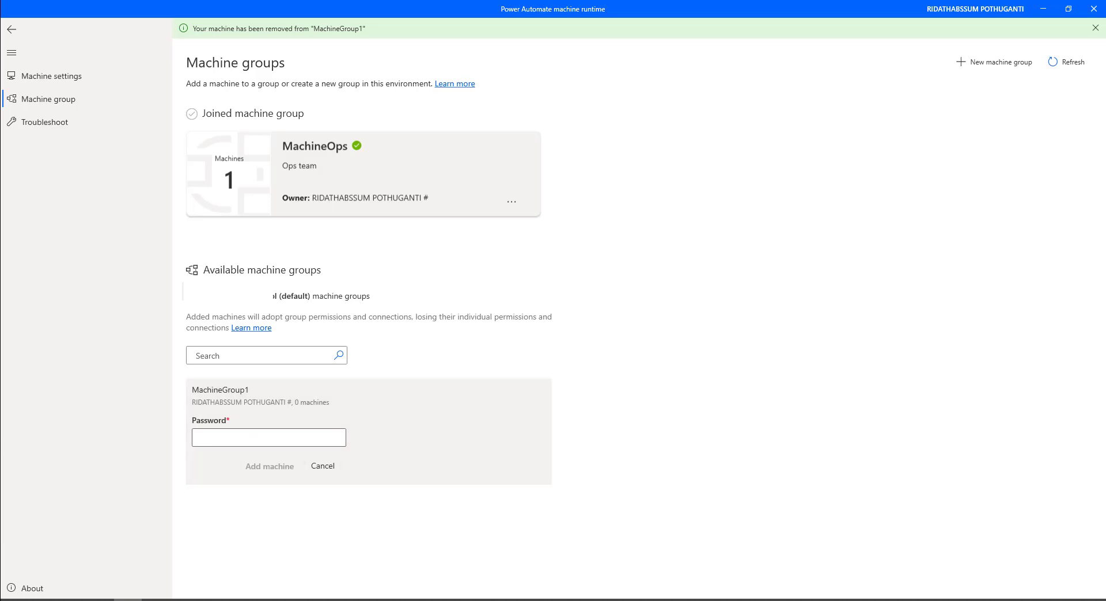
click(290, 438)
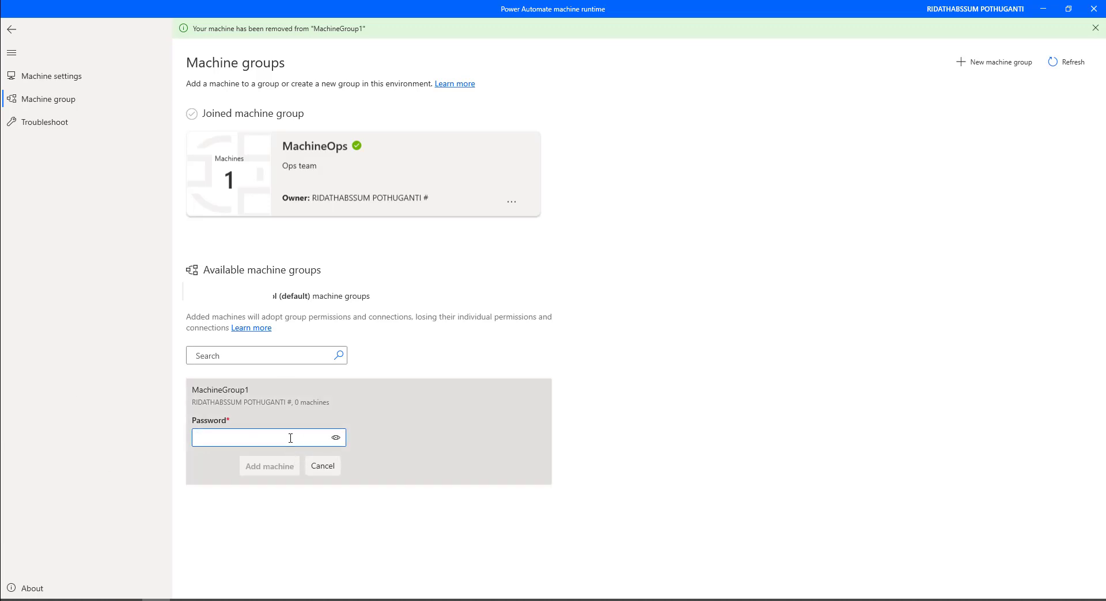
key(ctrl+v)
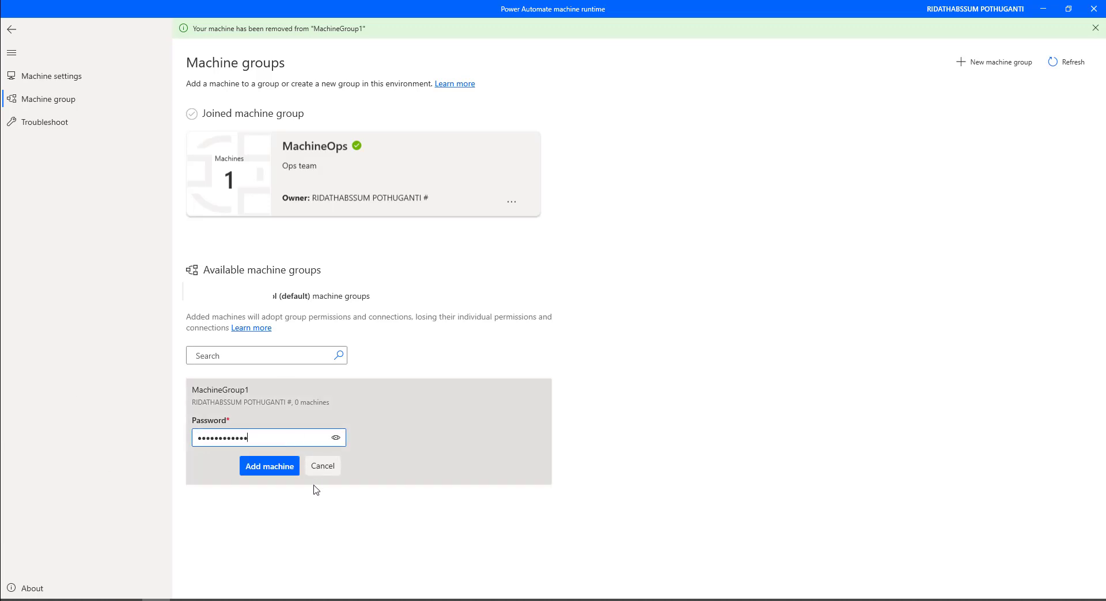
click(283, 471)
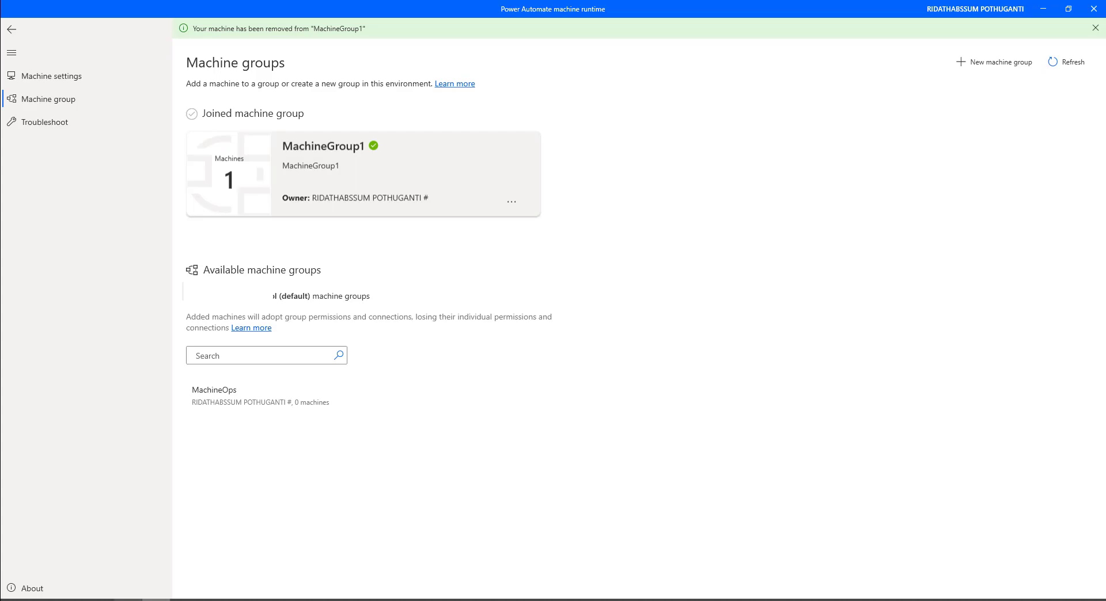
click(72, 556)
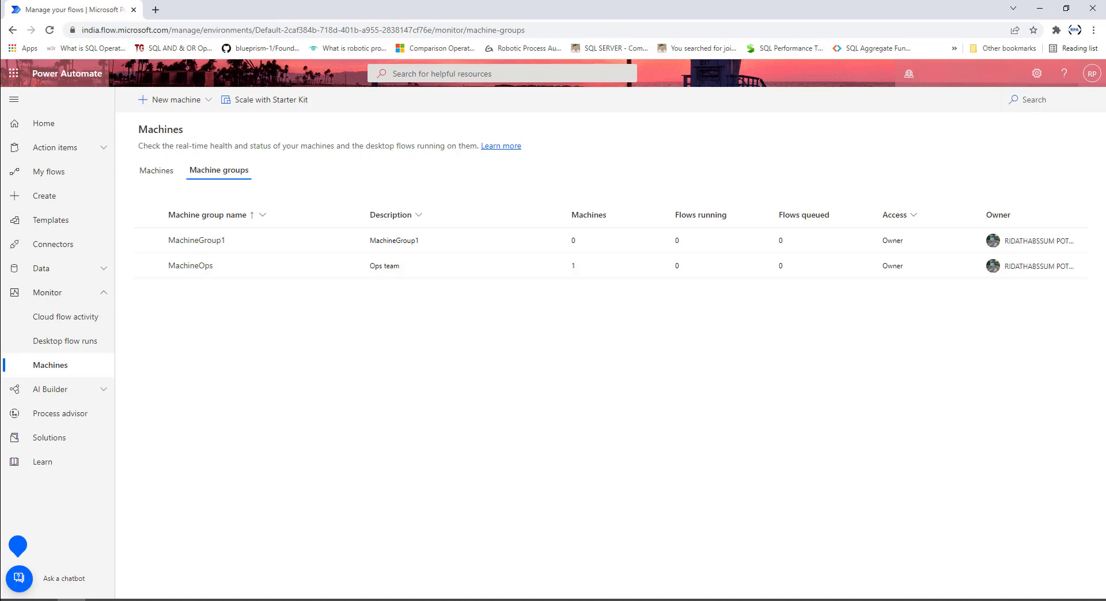
click(54, 33)
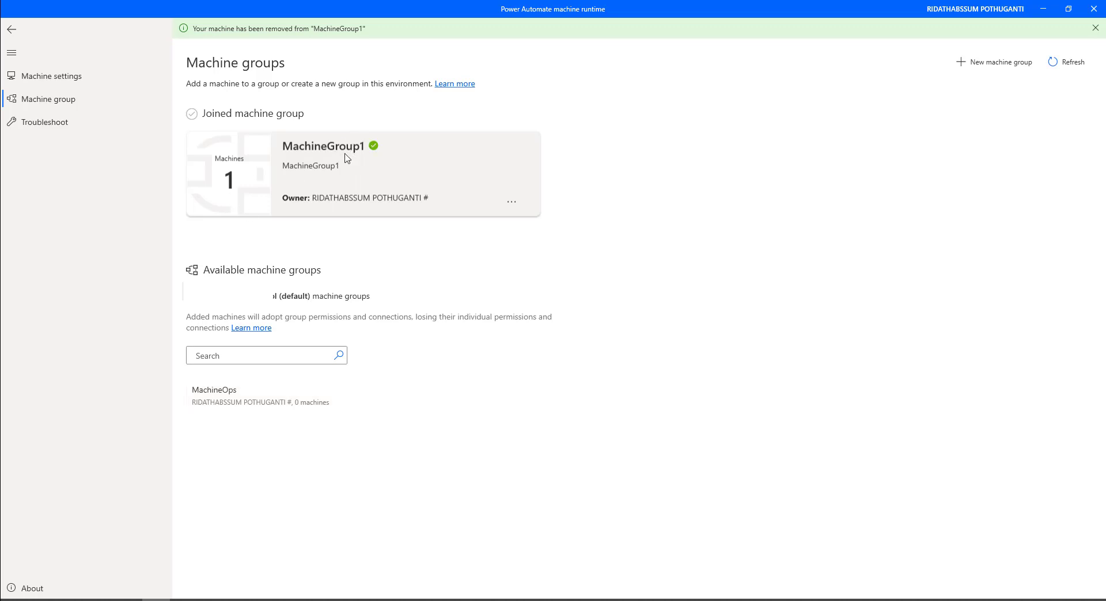
In machine runtime, generate a new group password for MachineGroup1, copy it, and save and confirm the change.
click(247, 409)
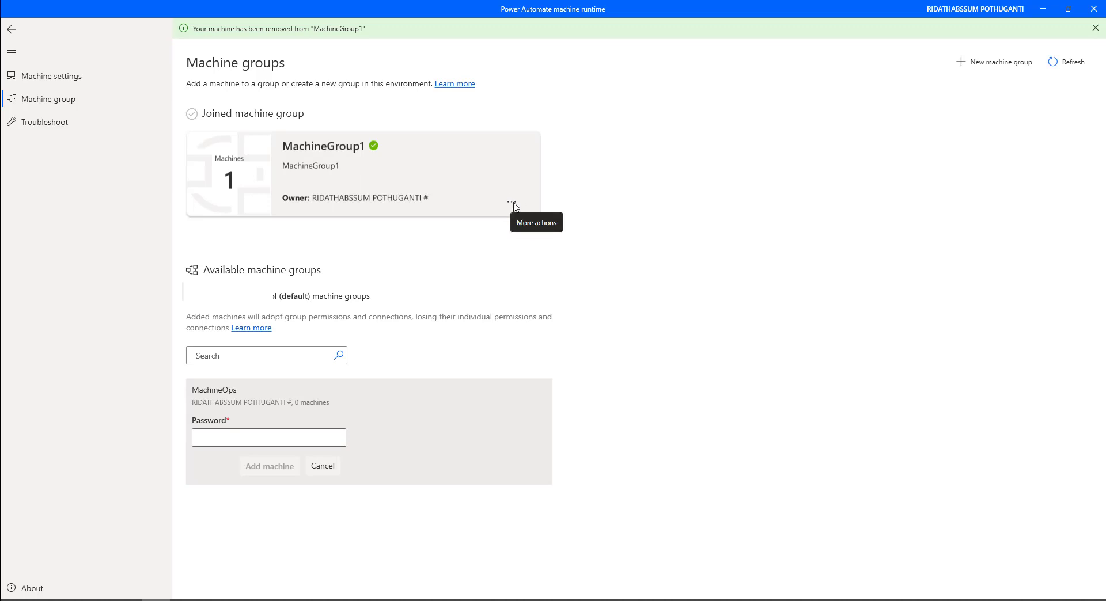
click(512, 202)
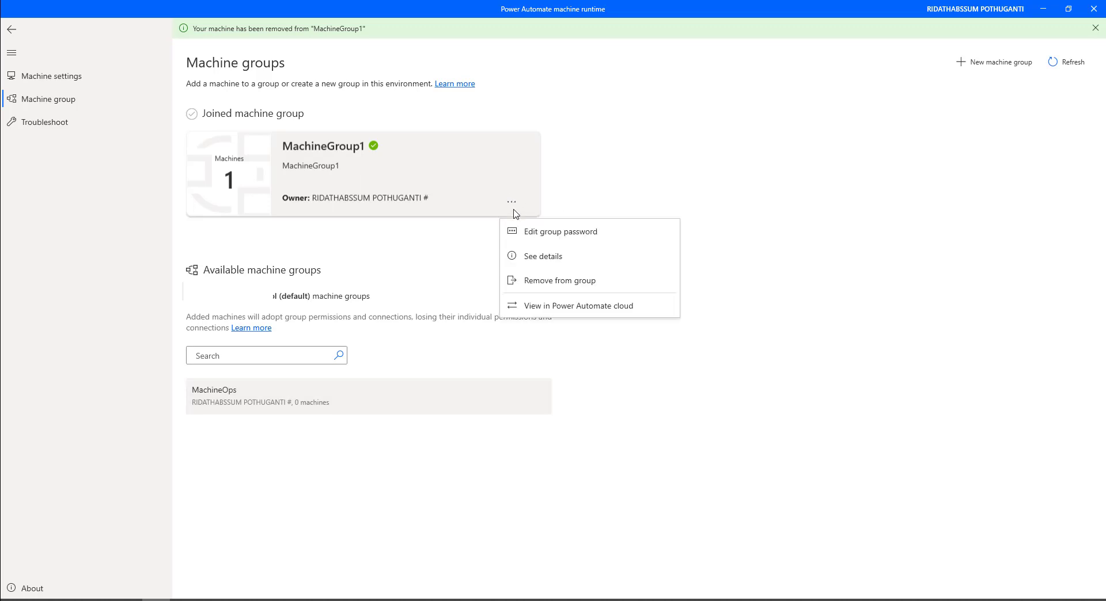
click(553, 238)
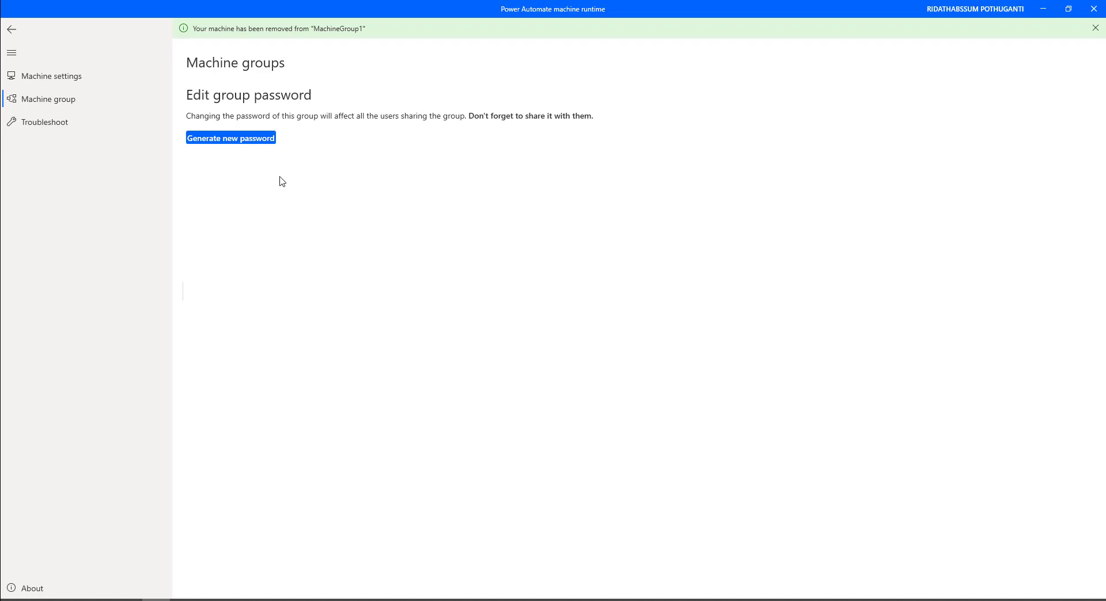
click(248, 142)
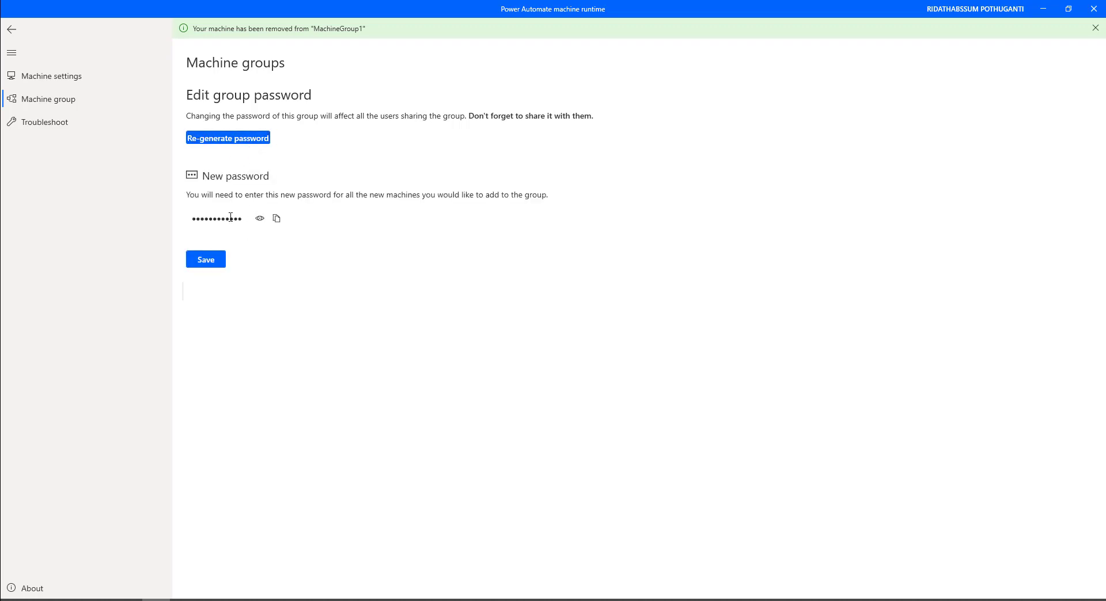
click(279, 219)
click(205, 259)
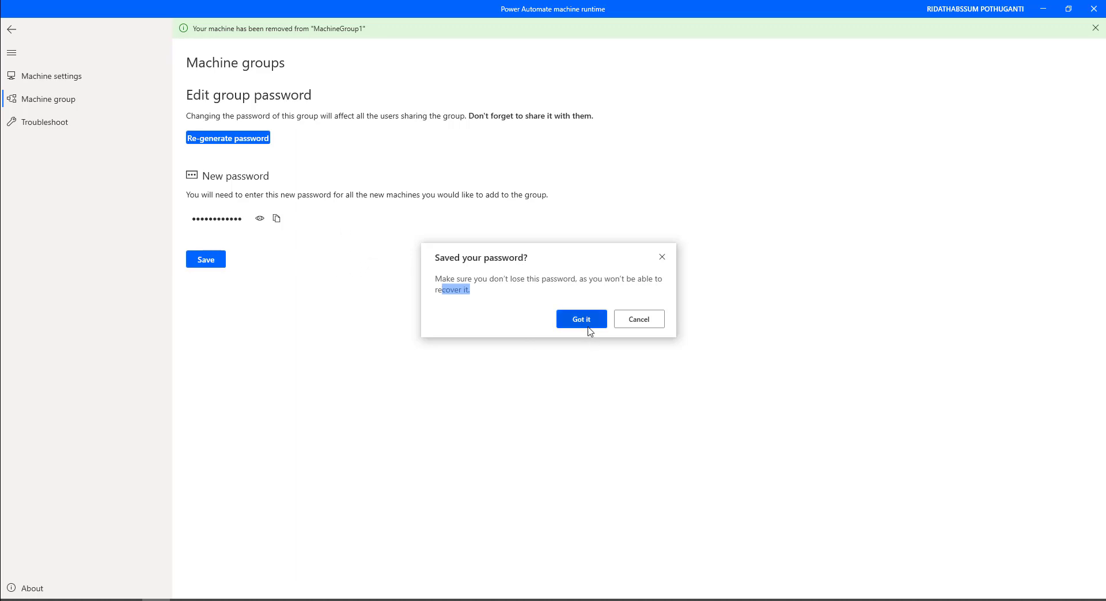
click(589, 314)
click(583, 320)
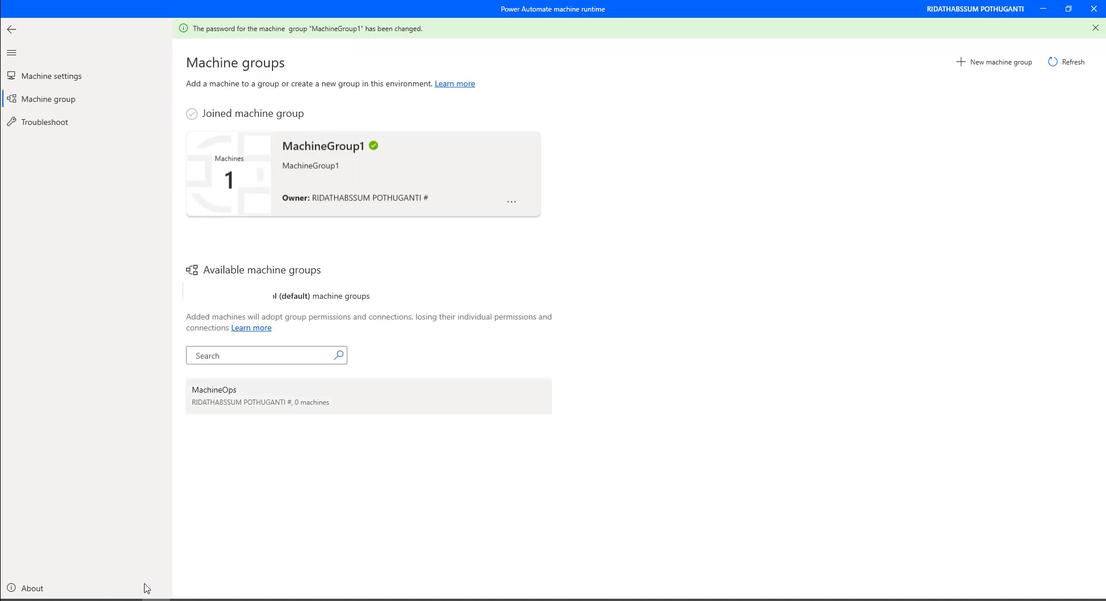
Remove this machine from MachineGroup1 in machine runtime and reload the machine groups list in the Power Automate portal.
click(71, 600)
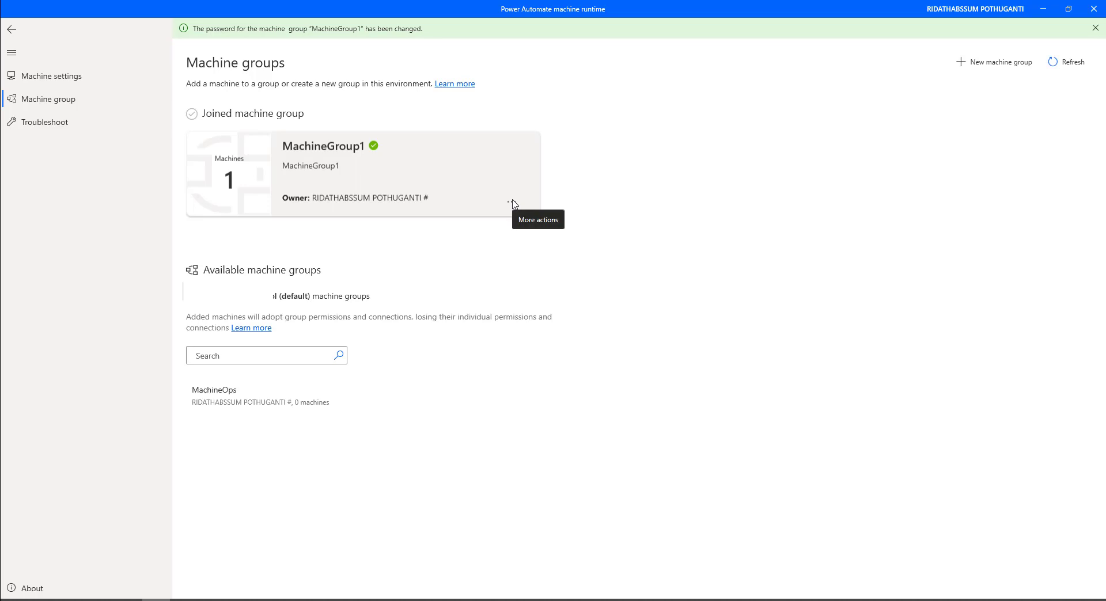
click(512, 203)
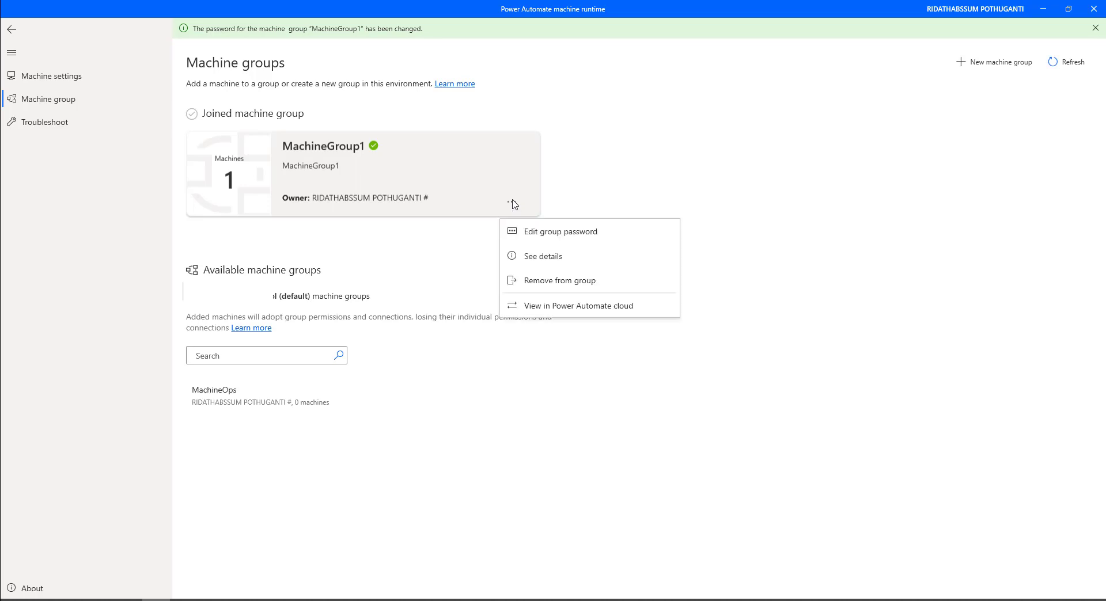
click(540, 282)
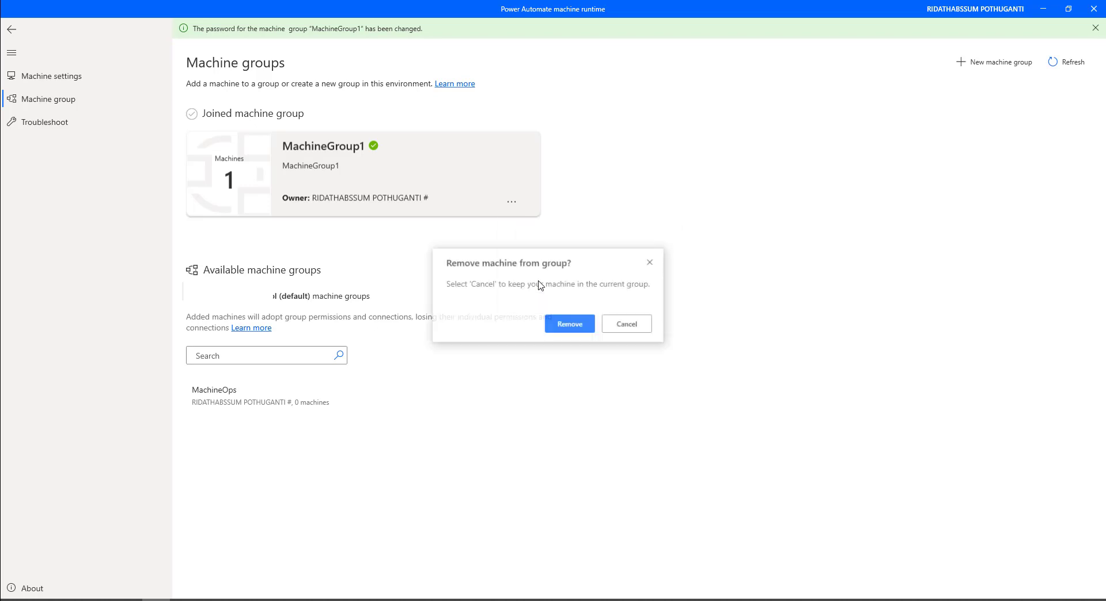
click(570, 325)
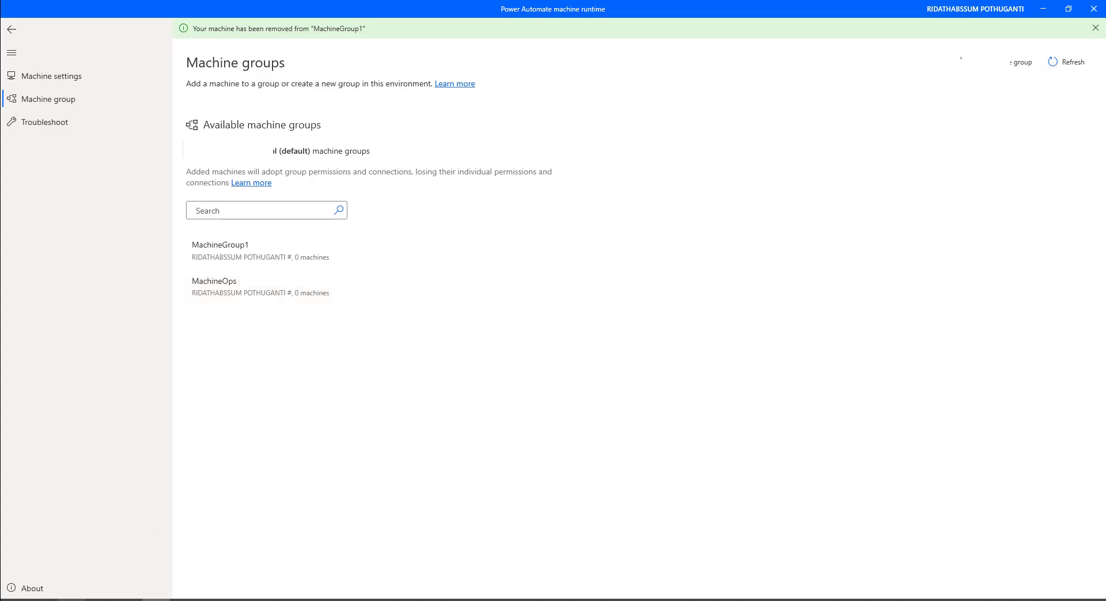
click(71, 600)
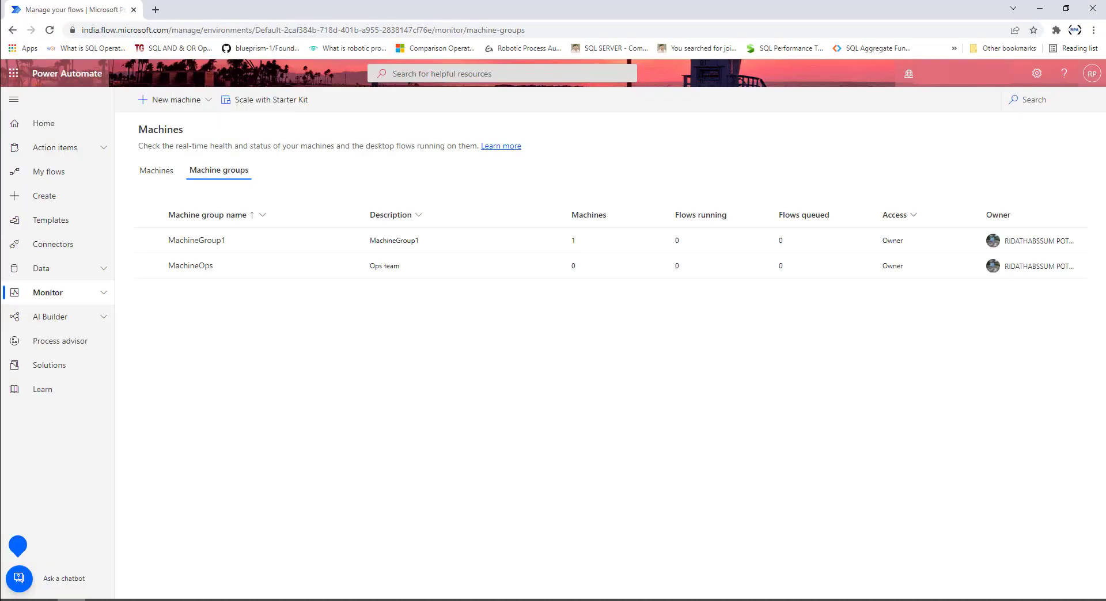
click(51, 30)
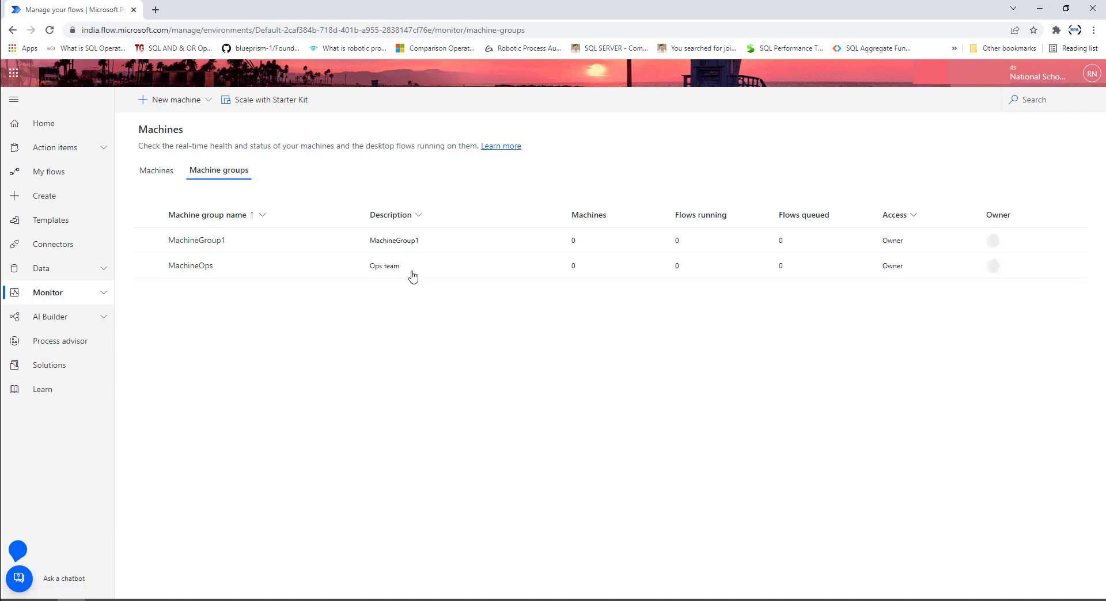